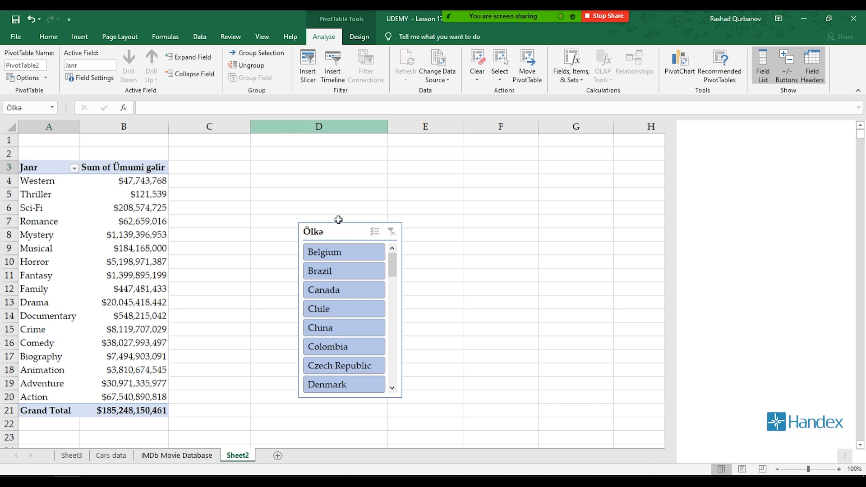
Move the Ölkə slicer up near row 1, just beside the pivot table, and filter the pivot table to Canada
{"action": "left_click_drag", "start_coordinate": [338, 221], "coordinate": [295, 97]}
{"action": "left_click_drag", "start_coordinate": [339, 232], "coordinate": [295, 84]}
{"action": "left_click_drag", "start_coordinate": [336, 232], "coordinate": [284, 144]}
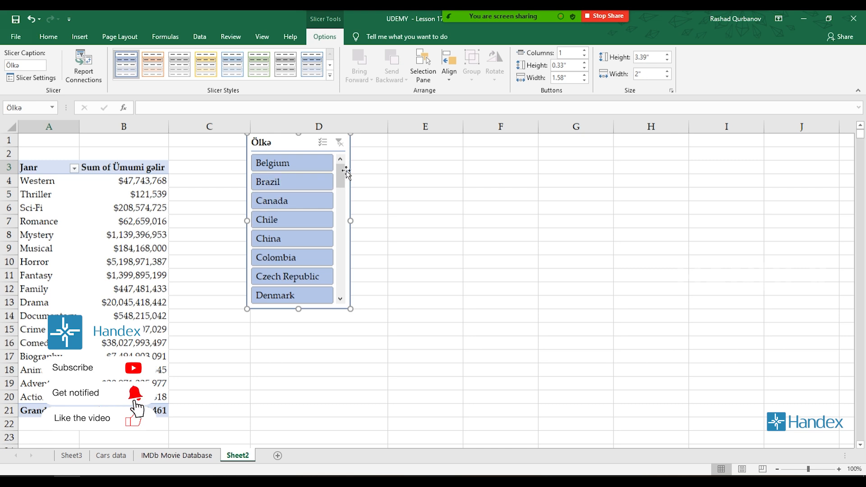
{"action": "scroll", "coordinate": [338, 234], "scroll_direction": "down", "scroll_amount": 10}
{"action": "scroll", "coordinate": [337, 234], "scroll_direction": "up", "scroll_amount": 10}
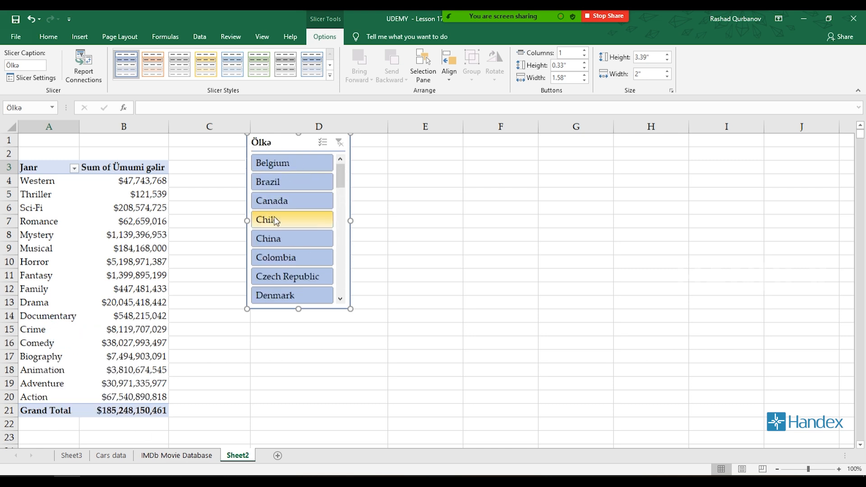
{"action": "left_click", "coordinate": [283, 204]}
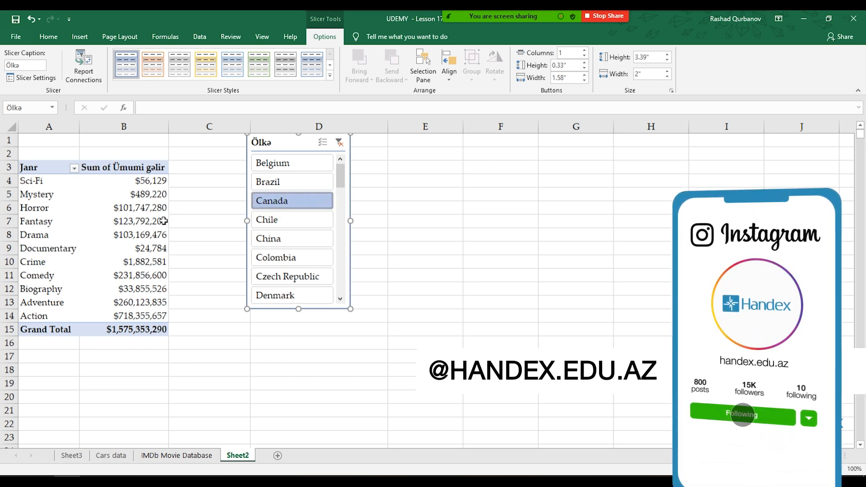
Summarize the Ümumi gəlir values by Count and set their number format to General
{"action": "double_click", "coordinate": [123, 167]}
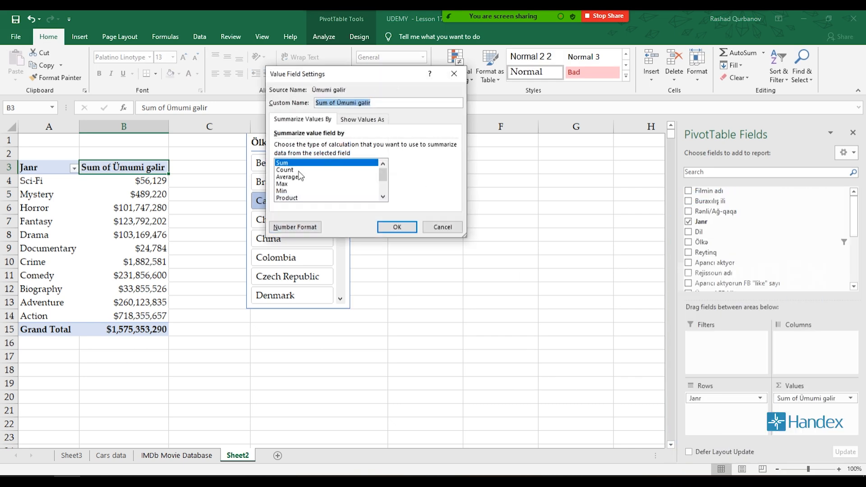
{"action": "left_click", "coordinate": [293, 170]}
{"action": "left_click", "coordinate": [406, 226]}
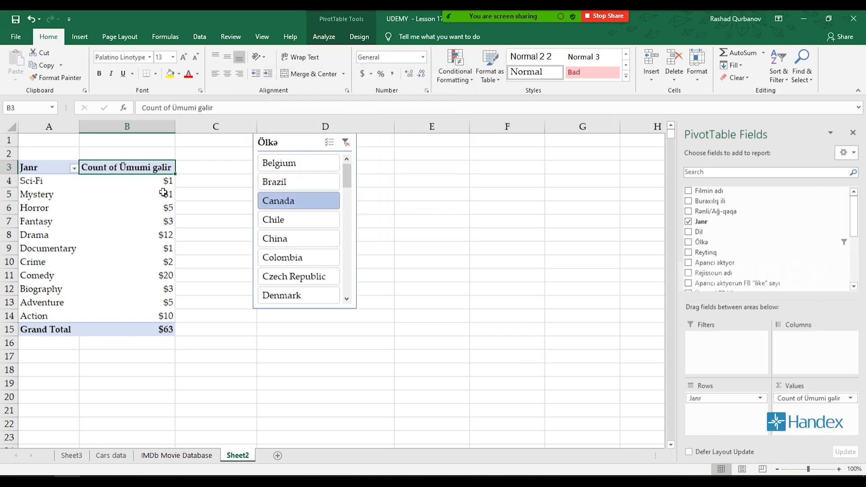
{"action": "right_click", "coordinate": [140, 193]}
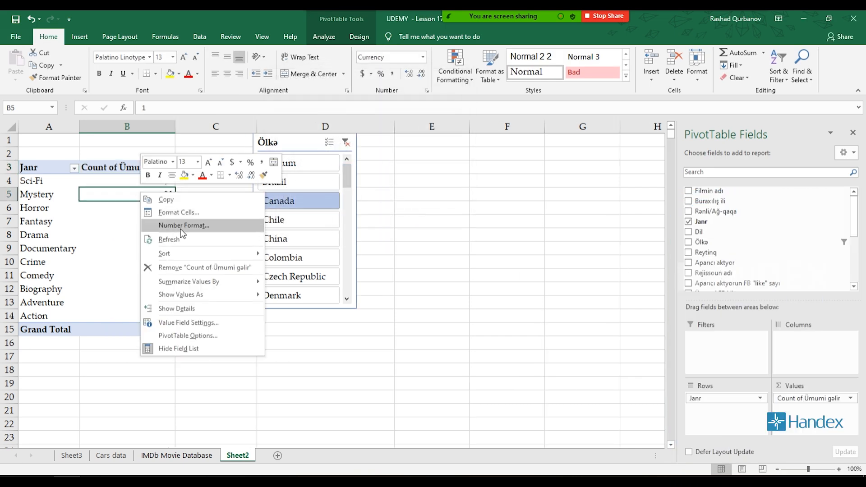
{"action": "left_click", "coordinate": [182, 226]}
{"action": "left_click", "coordinate": [67, 143]}
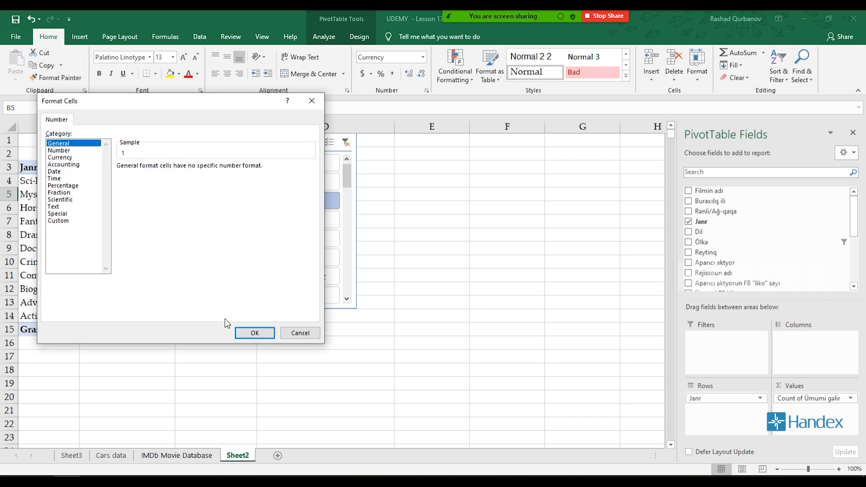
{"action": "left_click", "coordinate": [254, 333]}
Check Canada's Drama and Comedy counts, and filter the pivot table to Denmark to check its Drama count
{"action": "left_click_drag", "start_coordinate": [54, 234], "coordinate": [135, 238]}
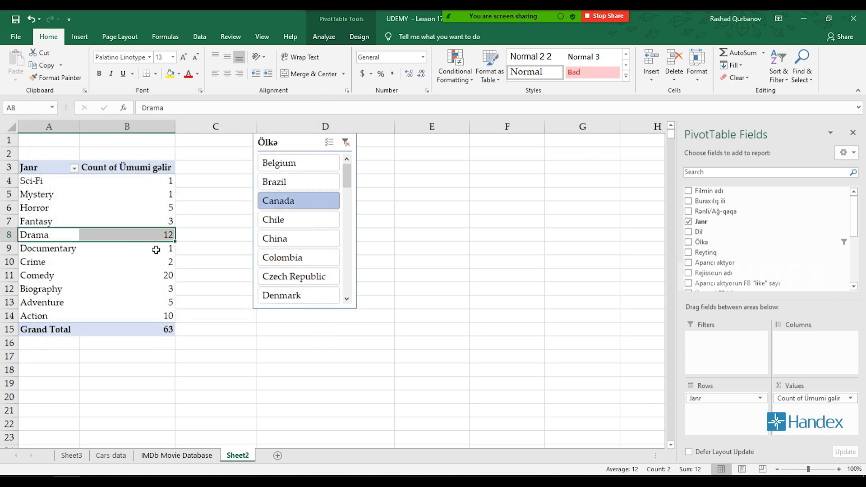
{"action": "left_click_drag", "start_coordinate": [38, 276], "coordinate": [148, 274]}
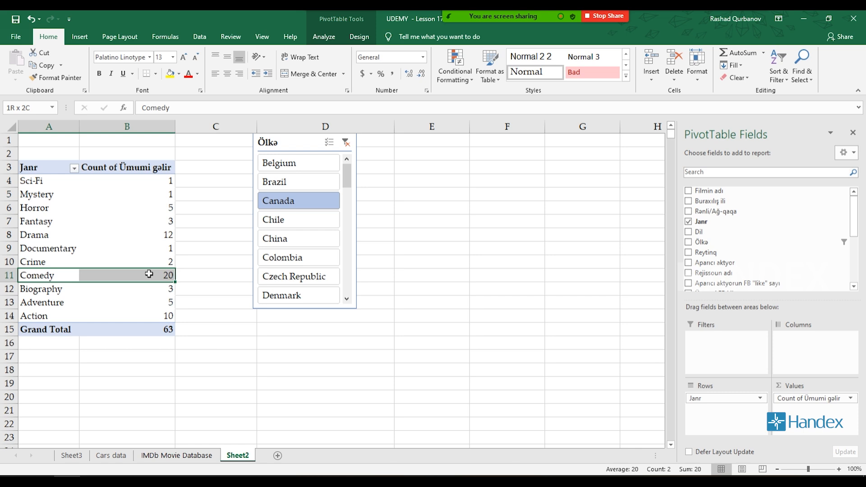
{"action": "left_click", "coordinate": [294, 297]}
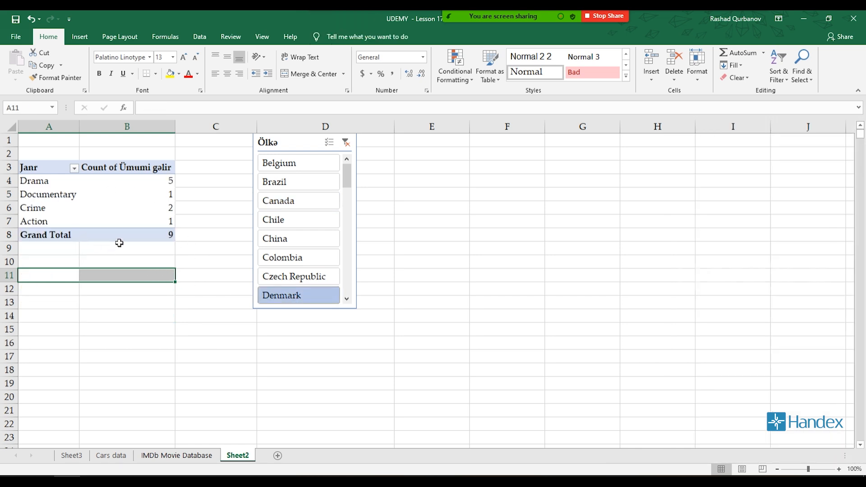
{"action": "left_click_drag", "start_coordinate": [43, 182], "coordinate": [170, 181]}
Filter the pivot table to Norway with the Ölkə slicer and check the Comedy and Crime counts
{"action": "scroll", "coordinate": [328, 243], "scroll_direction": "down", "scroll_amount": 4}
{"action": "scroll", "coordinate": [328, 249], "scroll_direction": "up", "scroll_amount": 4}
{"action": "left_click_drag", "start_coordinate": [345, 178], "coordinate": [346, 242]}
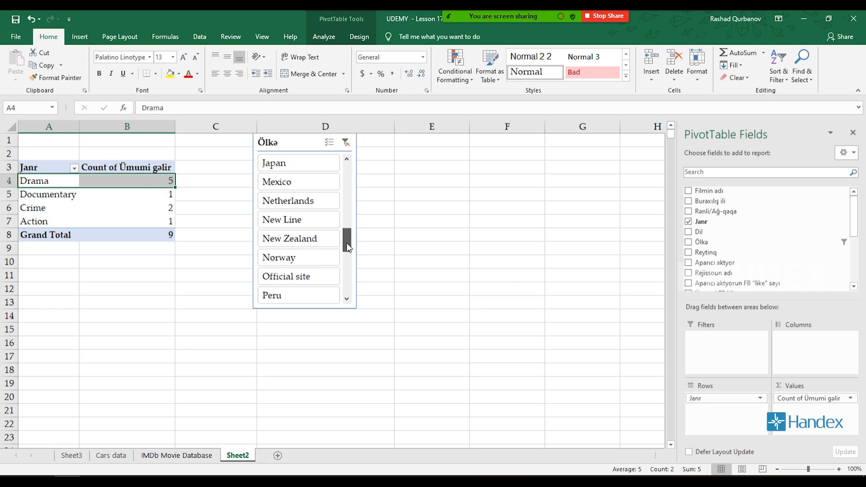
{"action": "left_click", "coordinate": [297, 255]}
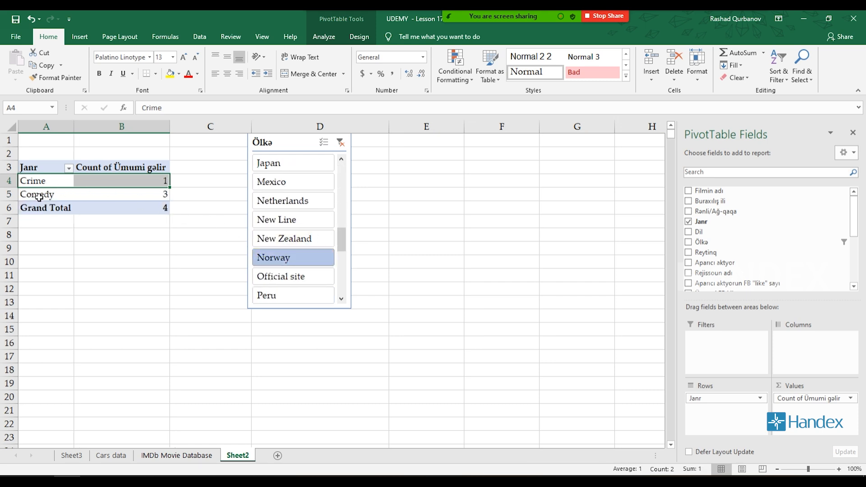
{"action": "left_click", "coordinate": [155, 193]}
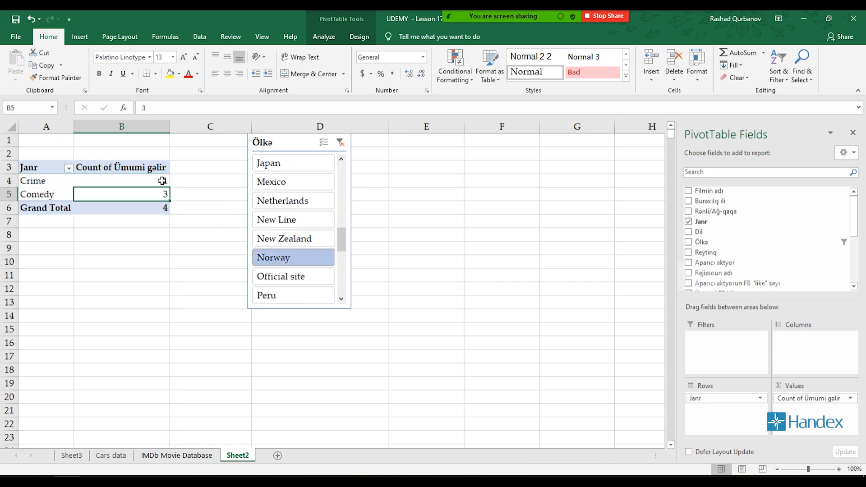
{"action": "left_click_drag", "start_coordinate": [285, 143], "coordinate": [291, 142]}
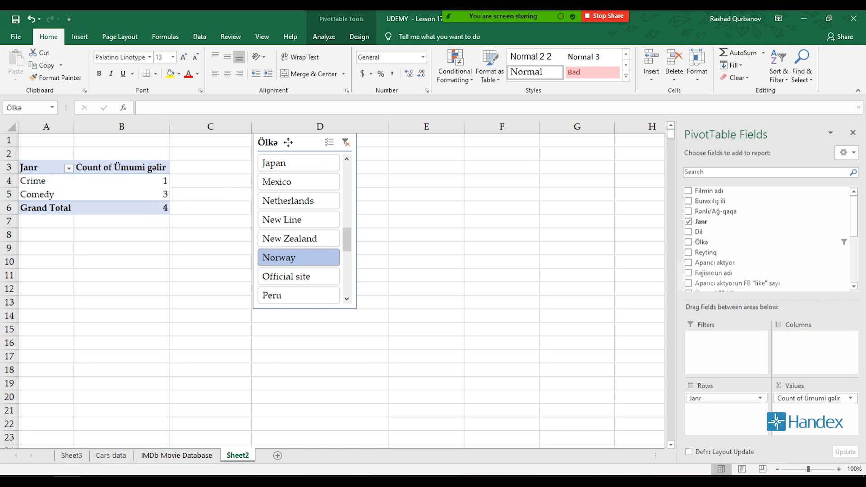
{"action": "left_click", "coordinate": [141, 183]}
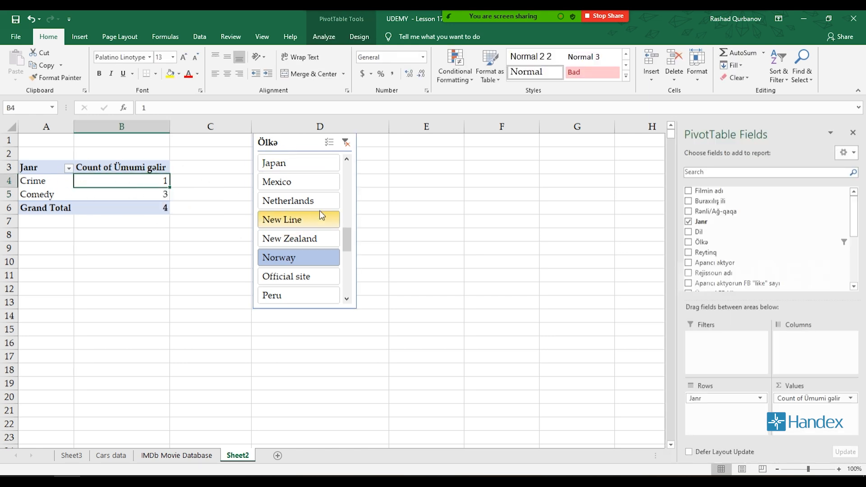
Filter the pivot table by Brazil, Canada, Chile, China and Colombia one at a time, and widen the Ölkə slicer to about 2.46 inches
{"action": "left_click_drag", "start_coordinate": [290, 143], "coordinate": [273, 143]}
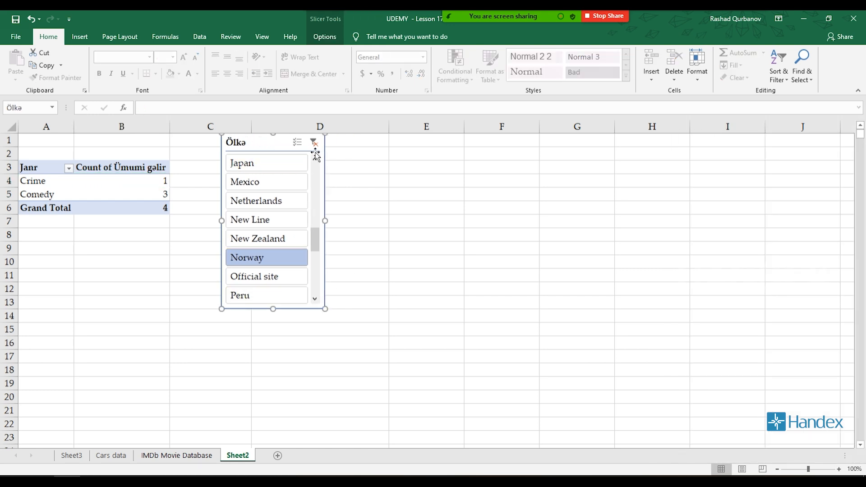
{"action": "left_click_drag", "start_coordinate": [315, 237], "coordinate": [311, 173]}
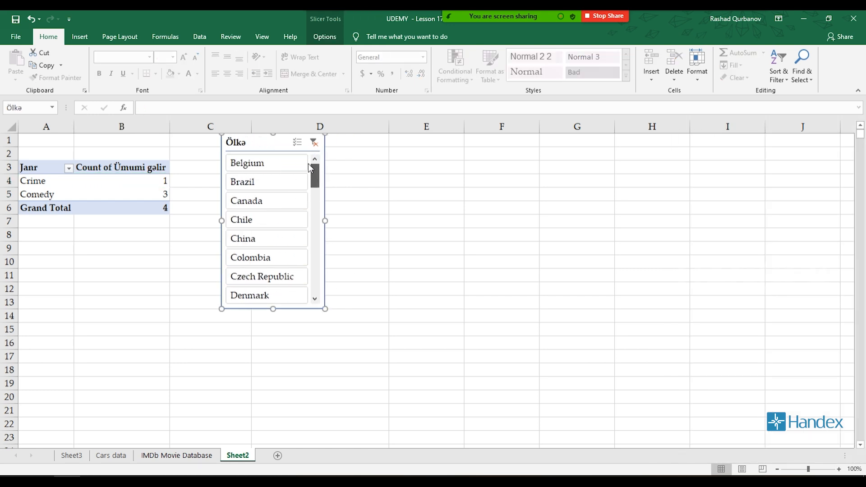
{"action": "left_click", "coordinate": [276, 181]}
{"action": "left_click", "coordinate": [277, 202]}
{"action": "left_click", "coordinate": [279, 222]}
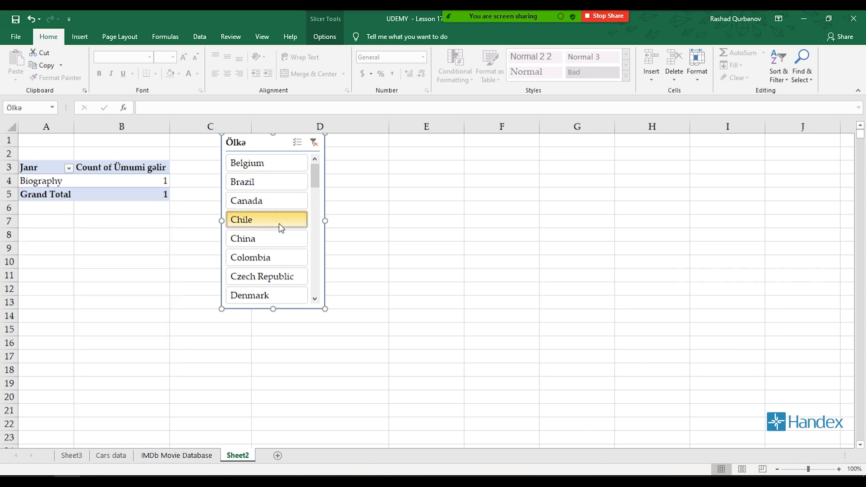
{"action": "left_click", "coordinate": [280, 240]}
{"action": "left_click", "coordinate": [278, 258]}
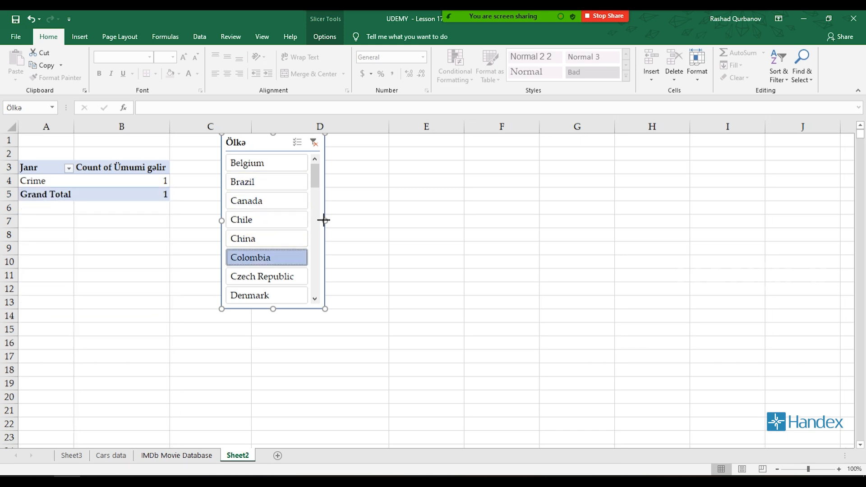
{"action": "left_click_drag", "start_coordinate": [323, 220], "coordinate": [345, 221]}
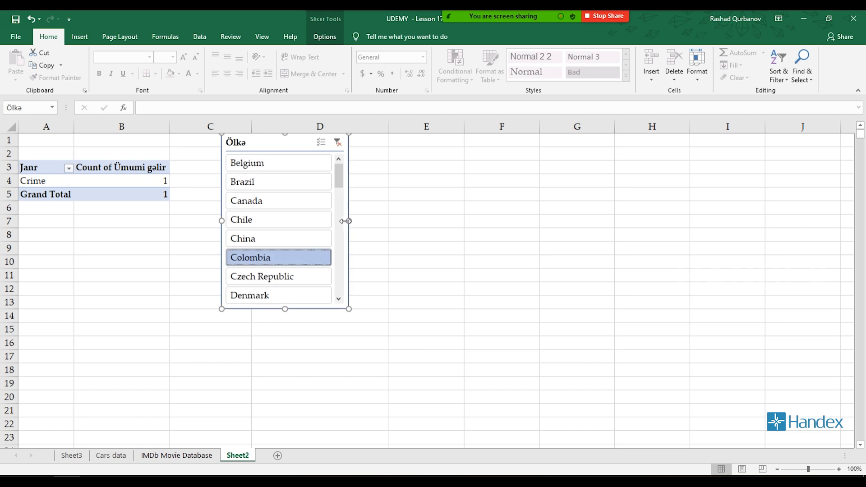
Turn on multi-select in the Ölkə slicer and add Belgium, Brazil and Canada to the Colombia selection
{"action": "left_click", "coordinate": [321, 142]}
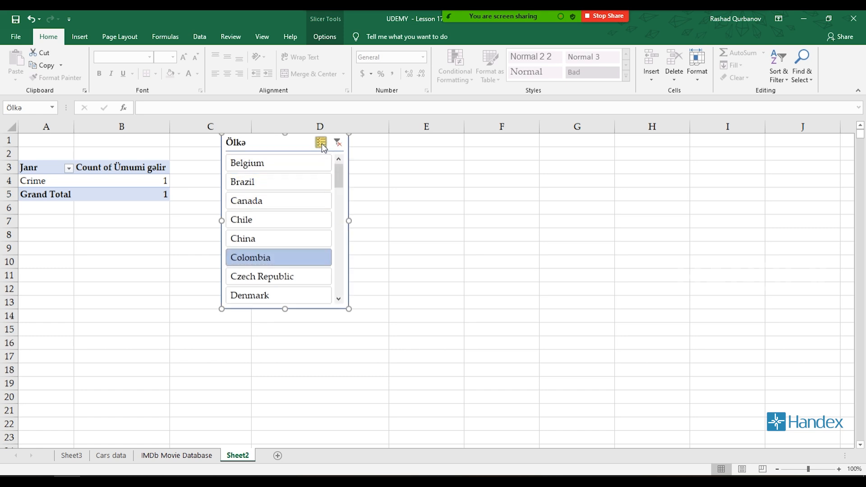
{"action": "left_click", "coordinate": [290, 163]}
{"action": "left_click", "coordinate": [291, 181]}
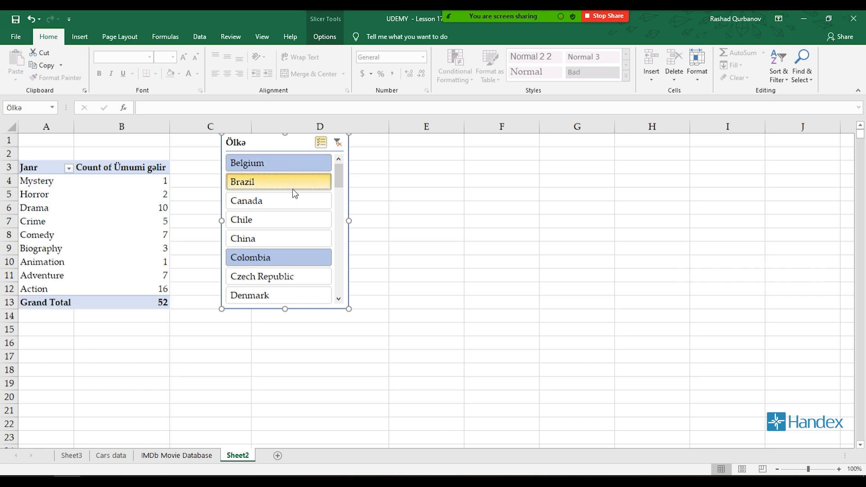
{"action": "left_click", "coordinate": [294, 204]}
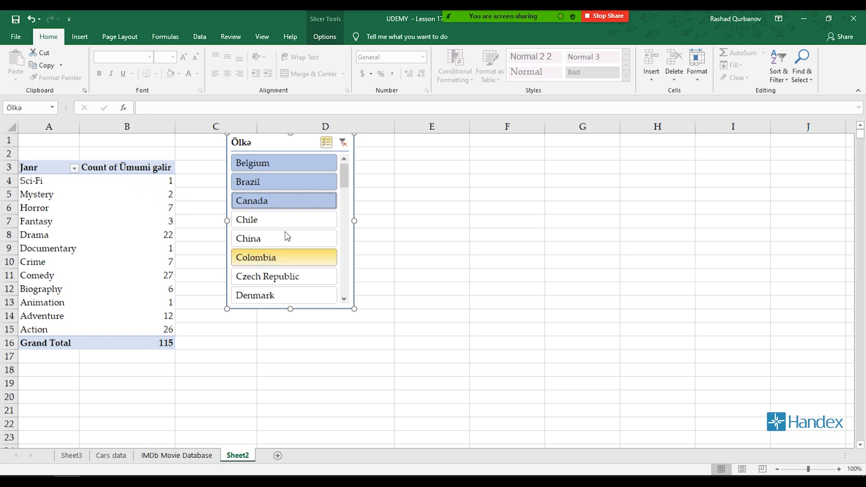
Clear the Ölkə slicer's filter and move the slicer slightly further from the pivot table
{"action": "left_click", "coordinate": [343, 146]}
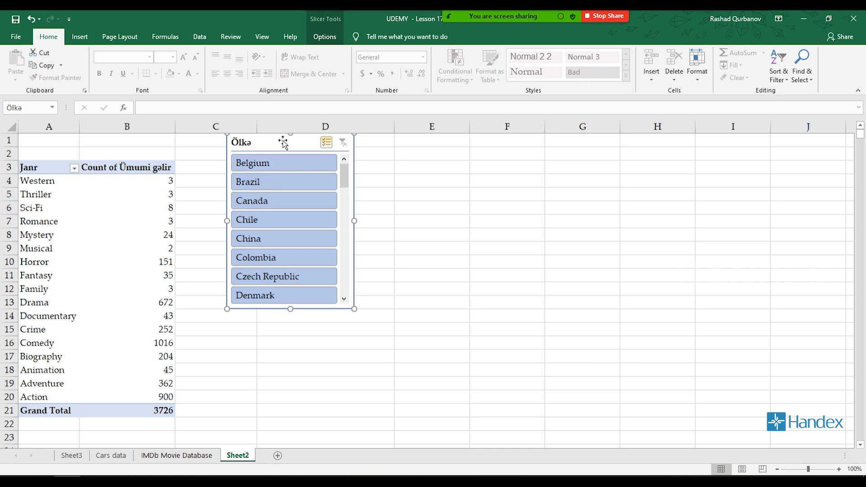
{"action": "left_click_drag", "start_coordinate": [285, 148], "coordinate": [311, 148]}
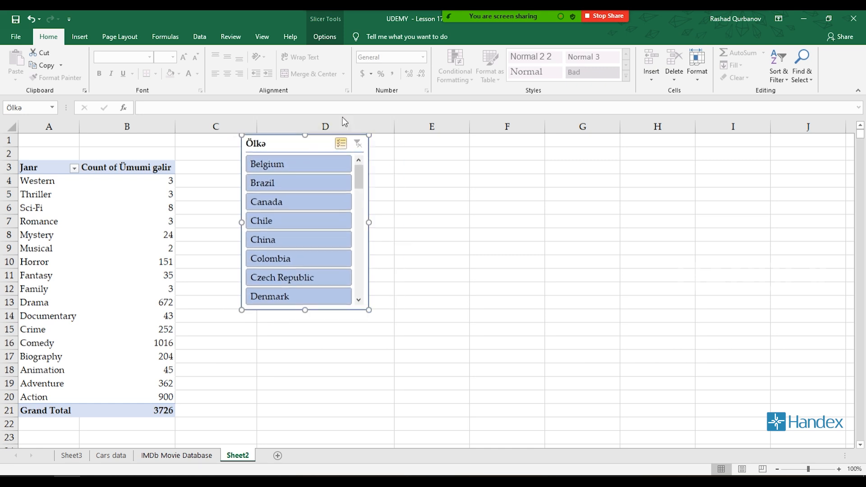
Review the Ölkə slicer's settings for name, header caption, item sorting and items with no data
{"action": "left_click", "coordinate": [325, 38]}
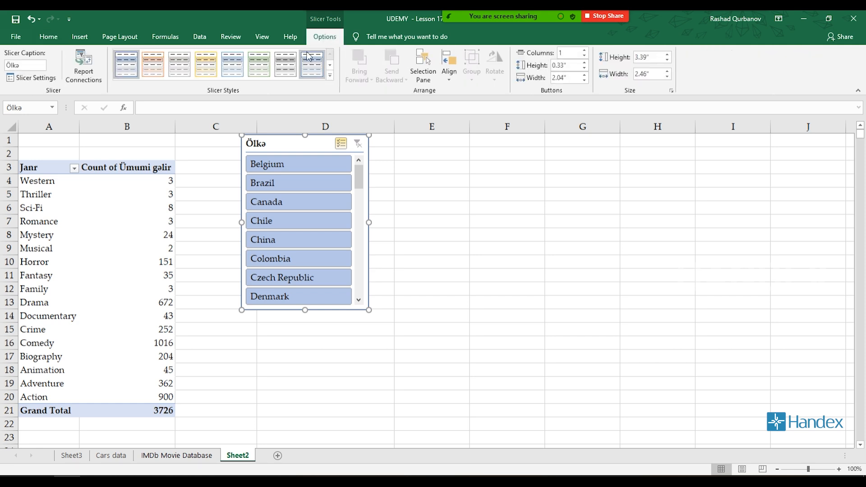
{"action": "left_click", "coordinate": [50, 80]}
{"action": "left_click_drag", "start_coordinate": [339, 103], "coordinate": [517, 92]}
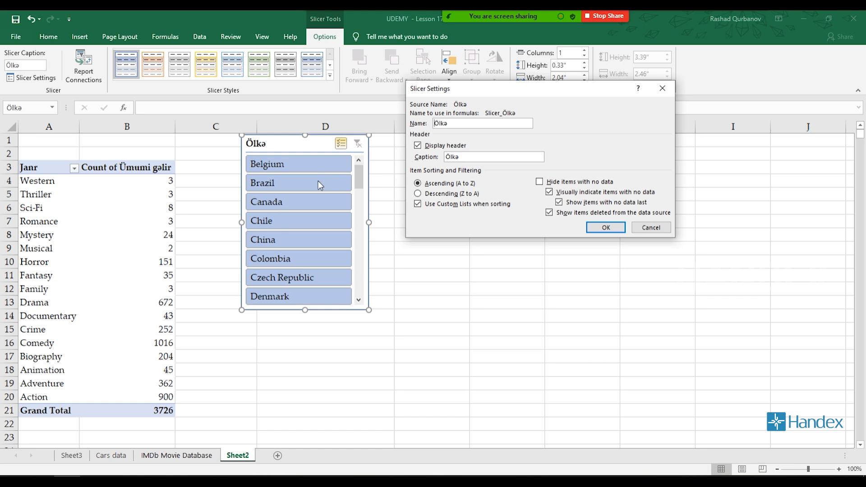
{"action": "left_click", "coordinate": [587, 228]}
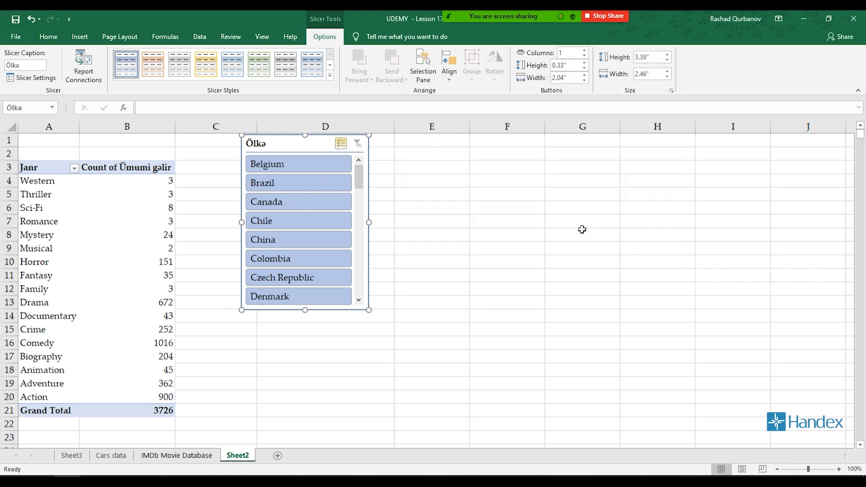
Disconnect the Ölkə slicer from PivotTable2 in its report connections
{"action": "left_click", "coordinate": [78, 74]}
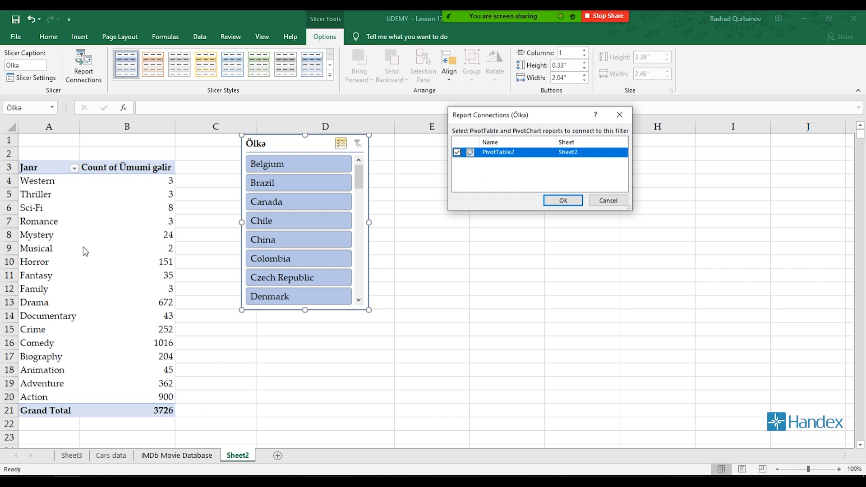
{"action": "left_click", "coordinate": [457, 152]}
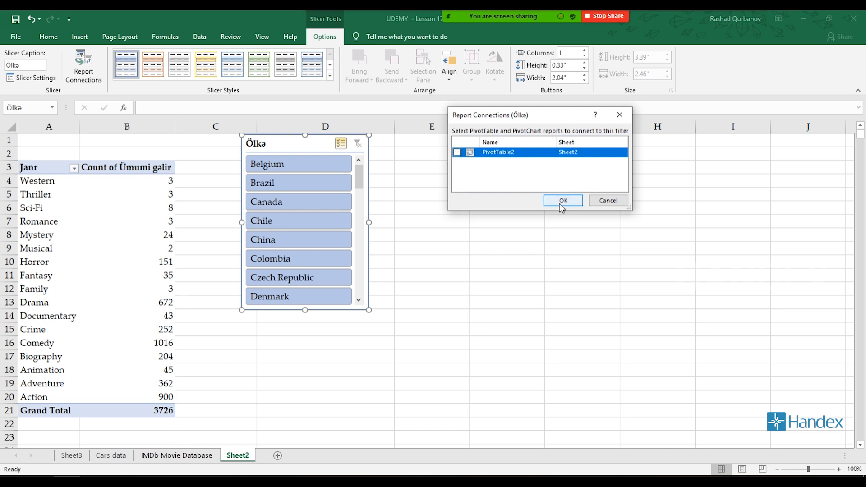
{"action": "left_click", "coordinate": [561, 200]}
Toggle several countries in the disconnected slicer, including Colombia, China, Brazil and Canada, and clear the filter
{"action": "left_click", "coordinate": [328, 281]}
{"action": "left_click", "coordinate": [302, 259]}
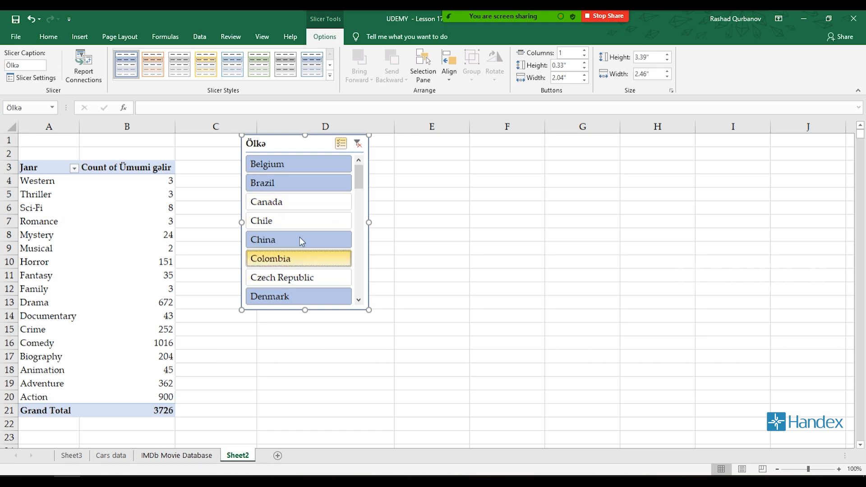
{"action": "left_click", "coordinate": [302, 239]}
{"action": "left_click", "coordinate": [294, 182]}
{"action": "left_click", "coordinate": [313, 202]}
{"action": "left_click", "coordinate": [315, 239]}
{"action": "left_click", "coordinate": [357, 144]}
Reconnect the Ölkə slicer to PivotTable2 in its report connections
{"action": "left_click", "coordinate": [96, 81]}
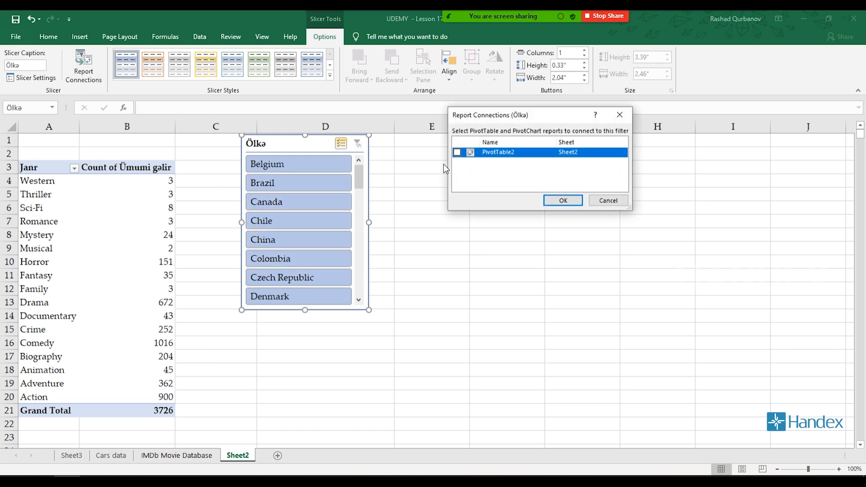
{"action": "left_click", "coordinate": [456, 152]}
{"action": "left_click", "coordinate": [563, 200]}
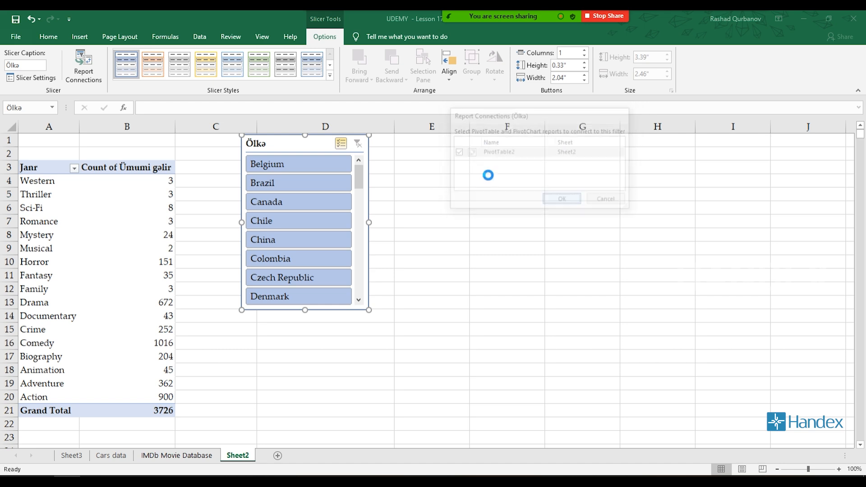
Apply the dark orange slicer style with solid orange buttons to the Ölkə slicer
{"action": "left_click", "coordinate": [330, 76]}
{"action": "left_click", "coordinate": [285, 75]}
{"action": "left_click", "coordinate": [330, 76]}
{"action": "left_click", "coordinate": [152, 116]}
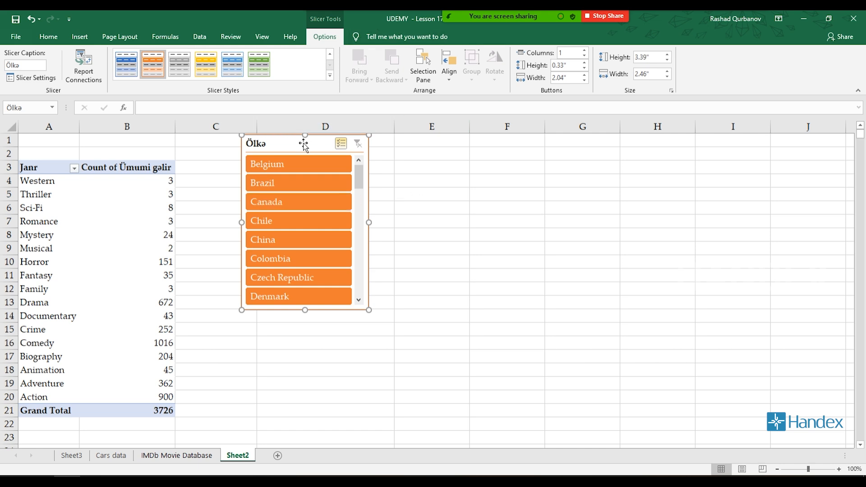
Insert a slicer for the Dil field of the Janr pivot table and place it overlapping the Ölkə slicer
{"action": "left_click", "coordinate": [109, 37]}
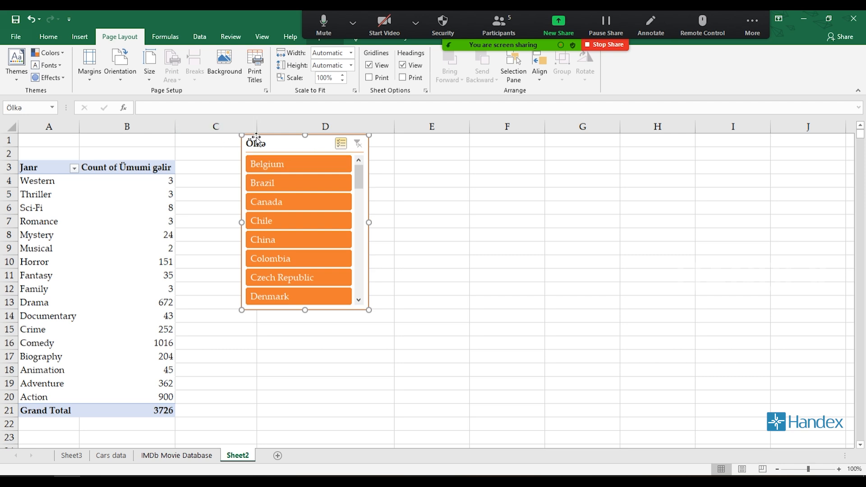
{"action": "left_click", "coordinate": [153, 209]}
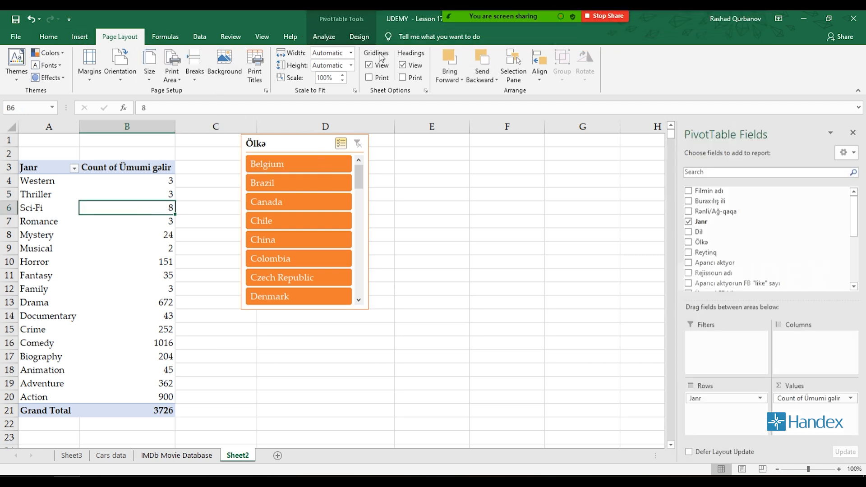
{"action": "left_click", "coordinate": [322, 38]}
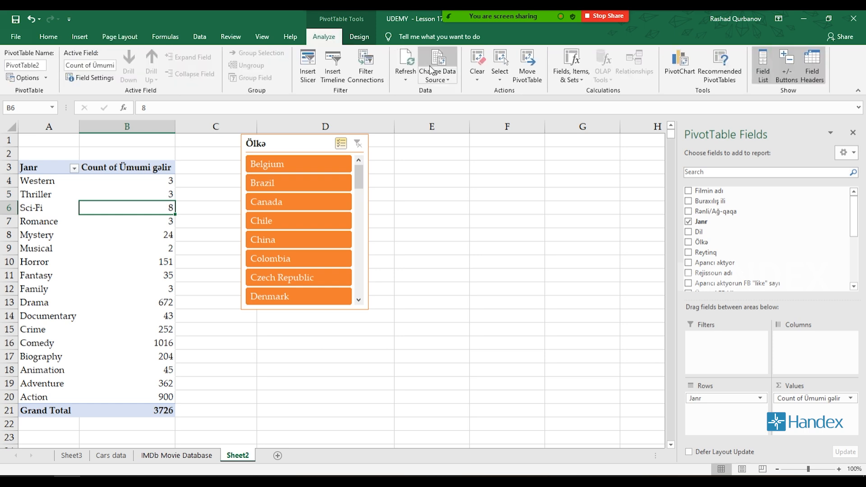
{"action": "left_click", "coordinate": [308, 66]}
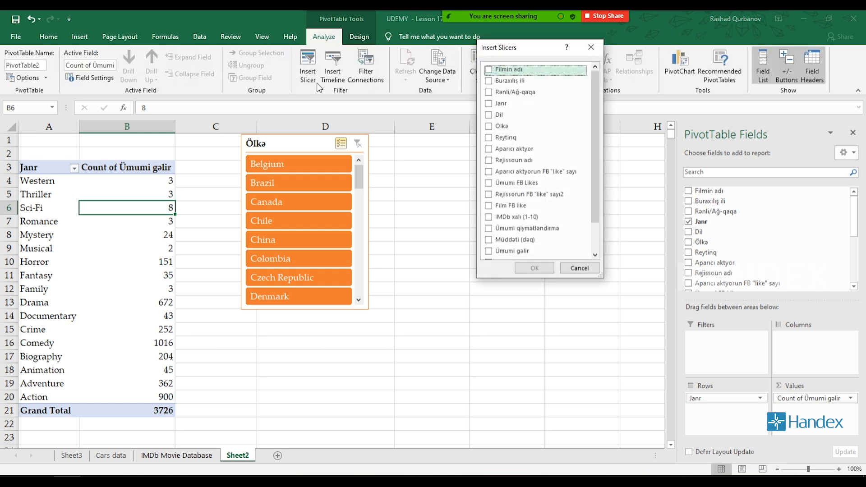
{"action": "left_click", "coordinate": [488, 115]}
{"action": "left_click", "coordinate": [545, 269]}
{"action": "left_click_drag", "start_coordinate": [345, 228], "coordinate": [303, 165]}
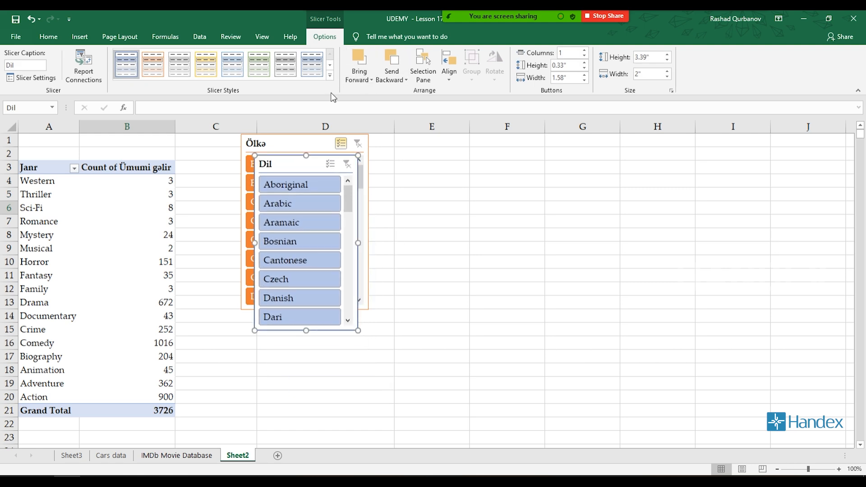
Bring the Ölkə slicer forward in front of the Dil slicer and send it backward again
{"action": "left_click", "coordinate": [296, 142]}
{"action": "left_click", "coordinate": [368, 81]}
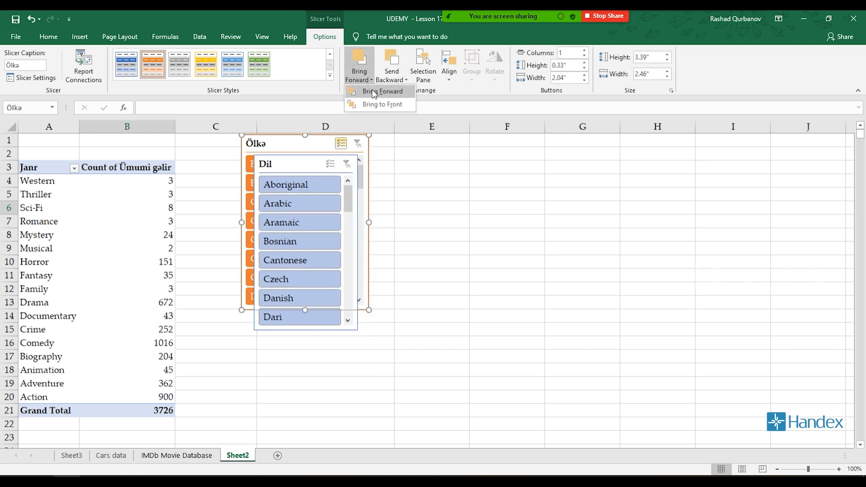
{"action": "left_click", "coordinate": [372, 90]}
{"action": "left_click", "coordinate": [406, 80]}
{"action": "left_click", "coordinate": [407, 91]}
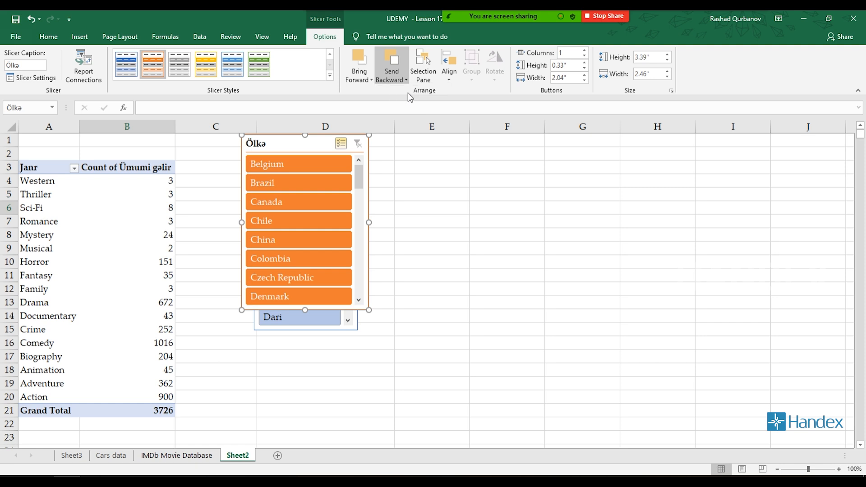
Place the Dil slicer beside the Ölkə slicer, and hide and redisplay both slicers through the Selection pane
{"action": "left_click_drag", "start_coordinate": [319, 169], "coordinate": [422, 138]}
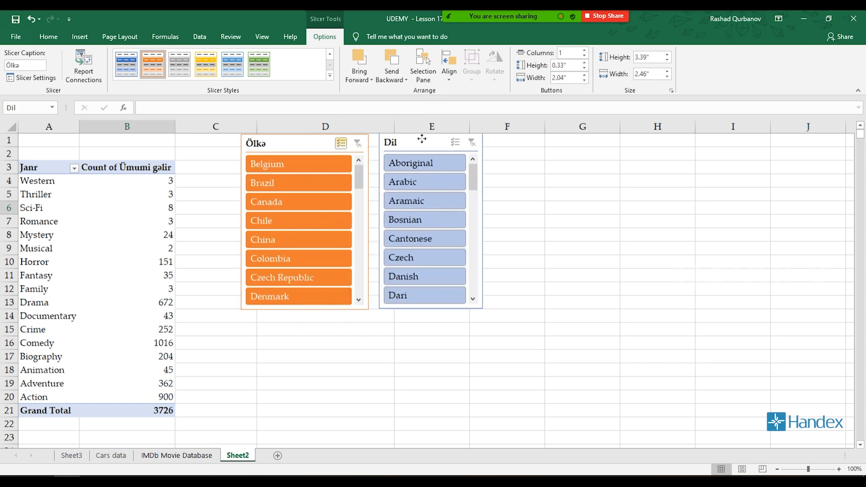
{"action": "left_click", "coordinate": [429, 69]}
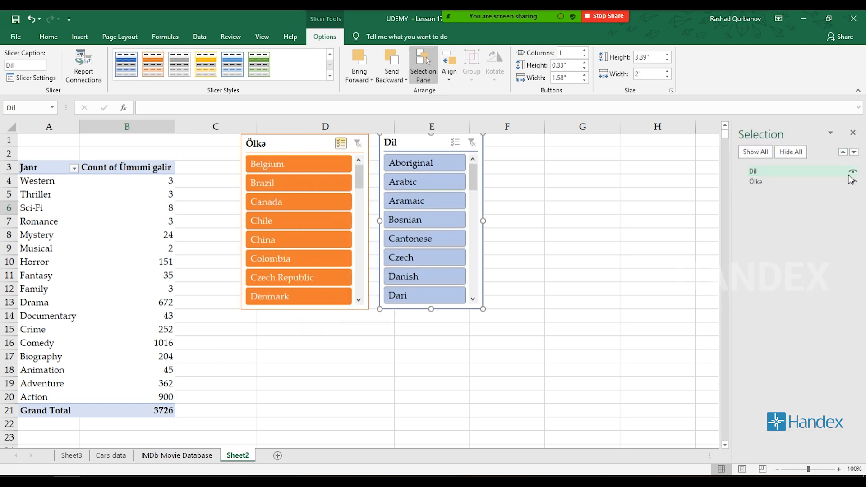
{"action": "left_click", "coordinate": [852, 172]}
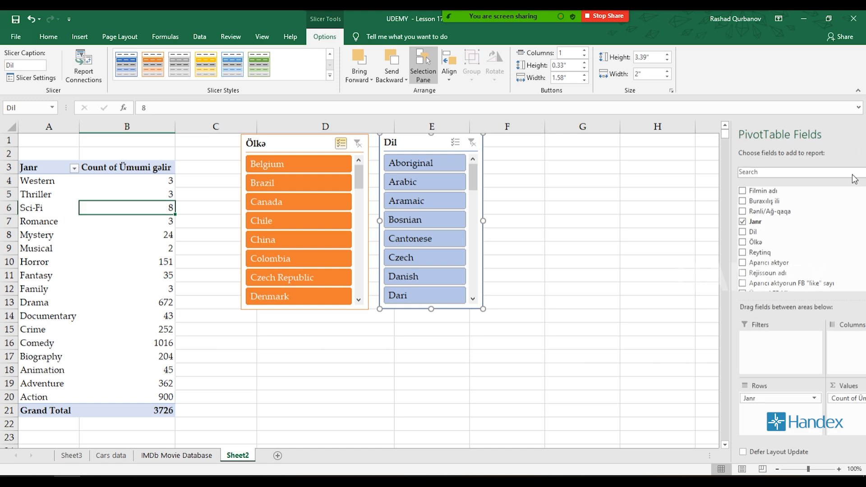
{"action": "left_click", "coordinate": [853, 182]}
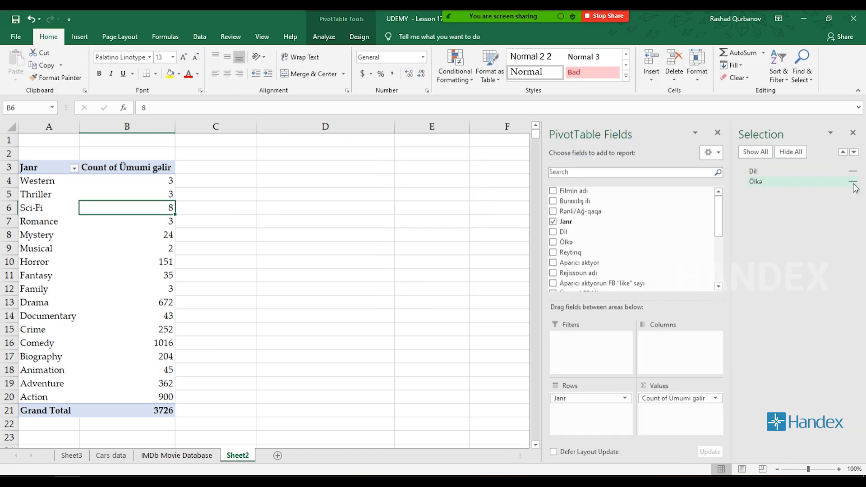
{"action": "left_click", "coordinate": [852, 171]}
{"action": "left_click", "coordinate": [853, 182]}
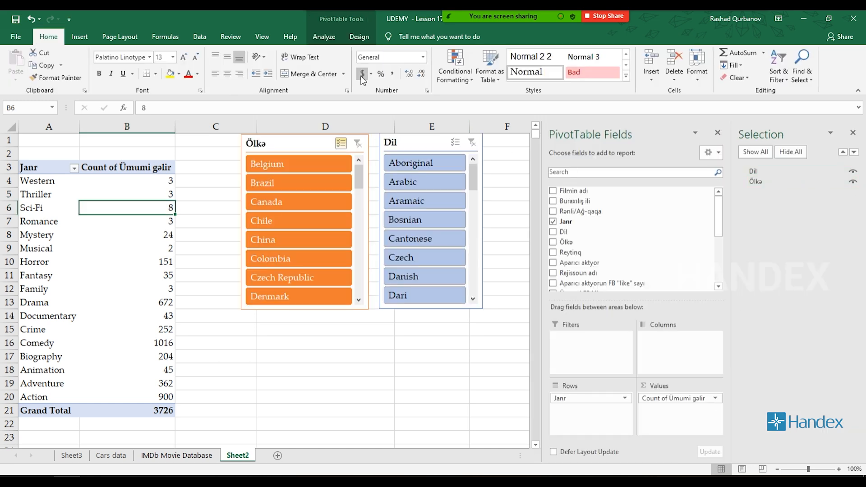
Check the alignment options for the Ölkə slicer alone and close the Selection pane
{"action": "left_click", "coordinate": [306, 144]}
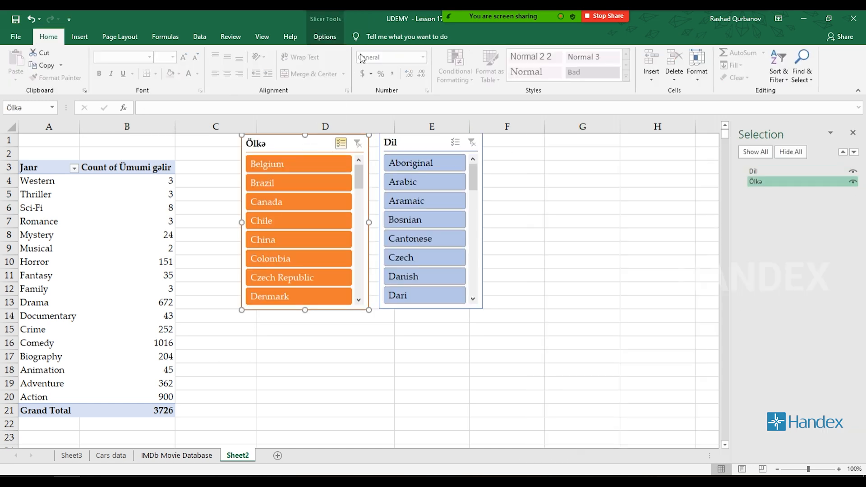
{"action": "left_click", "coordinate": [318, 37]}
{"action": "left_click", "coordinate": [458, 80]}
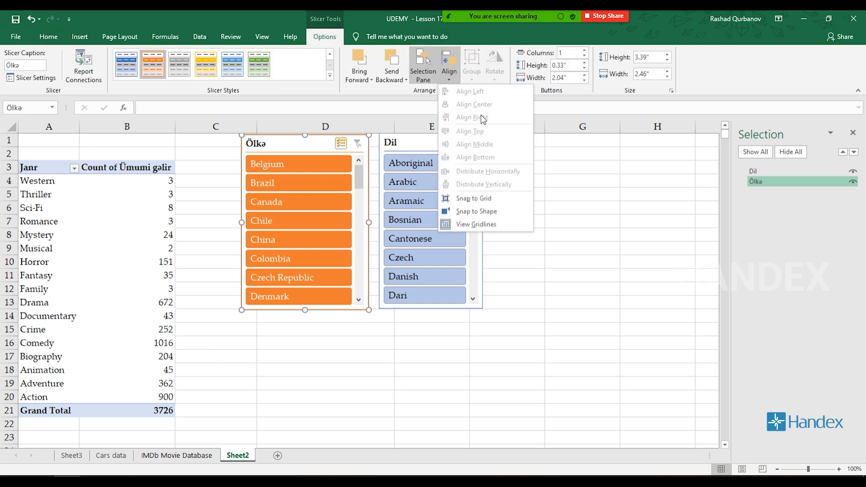
{"action": "left_click", "coordinate": [416, 147]}
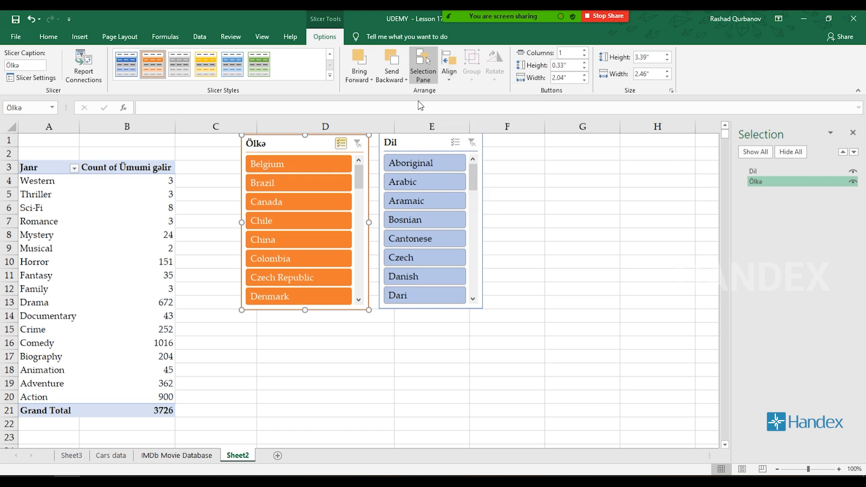
{"action": "left_click", "coordinate": [421, 80]}
Move the Dil slicer farther from the Ölkə slicer and align both slicers to the right
{"action": "left_click", "coordinate": [449, 75]}
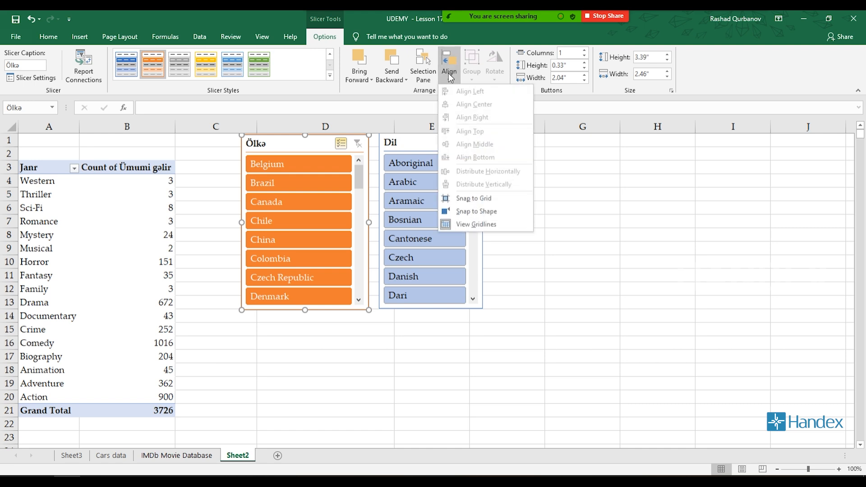
{"action": "left_click", "coordinate": [411, 145]}
{"action": "left_click_drag", "start_coordinate": [411, 145], "coordinate": [448, 145]}
{"action": "left_click", "coordinate": [345, 153], "text": "ctrl"}
{"action": "left_click", "coordinate": [449, 76]}
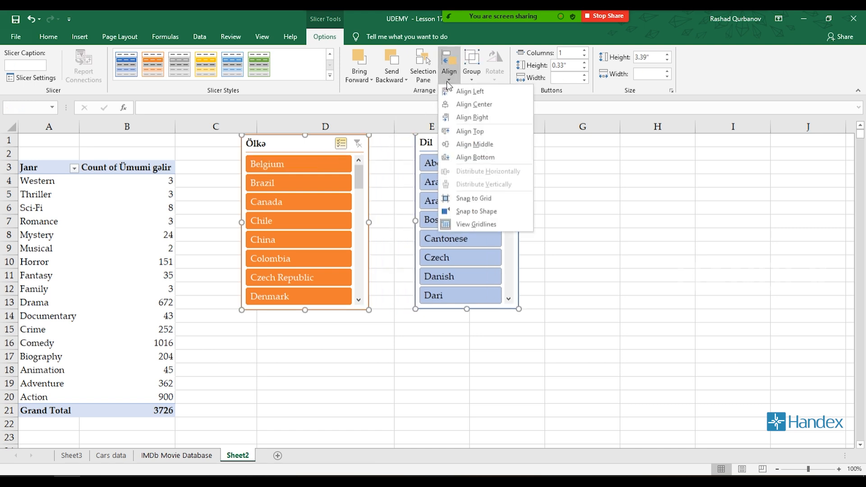
{"action": "left_click", "coordinate": [481, 117]}
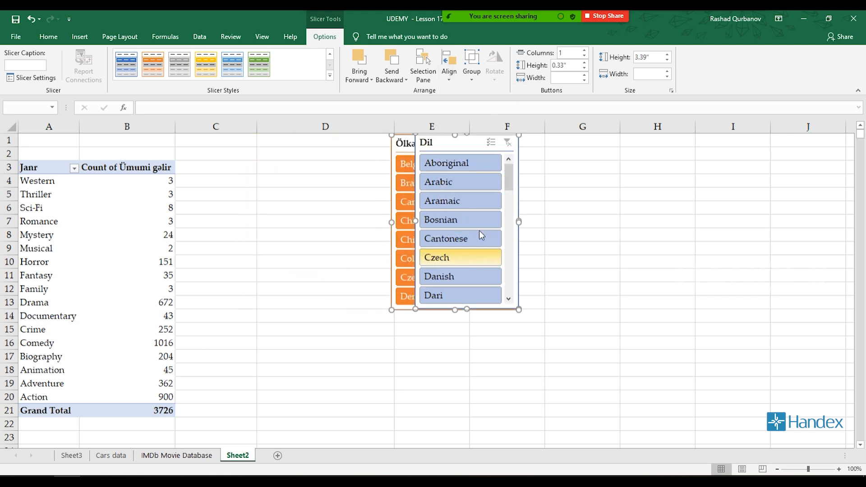
Move the overlapping slicers apart, with Ölkə over columns D–E and Dil over columns F–G
{"action": "left_click_drag", "start_coordinate": [436, 143], "coordinate": [507, 152]}
{"action": "left_click", "coordinate": [503, 182]}
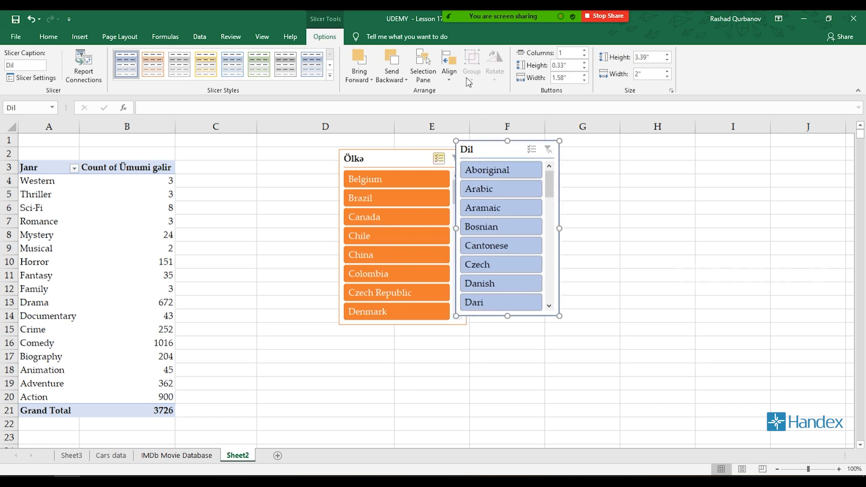
{"action": "left_click", "coordinate": [407, 159], "text": "ctrl"}
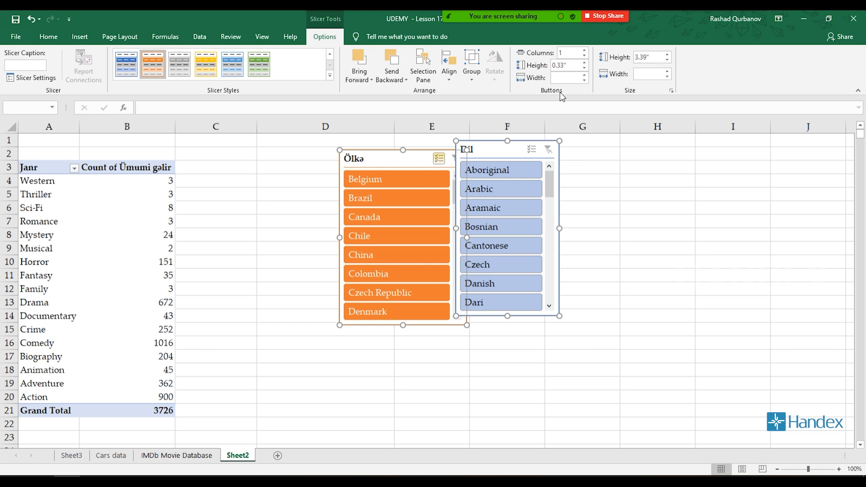
{"action": "left_click_drag", "start_coordinate": [375, 161], "coordinate": [287, 154]}
{"action": "left_click_drag", "start_coordinate": [407, 145], "coordinate": [463, 136]}
{"action": "left_click_drag", "start_coordinate": [559, 164], "coordinate": [552, 156]}
{"action": "left_click_drag", "start_coordinate": [464, 147], "coordinate": [538, 160]}
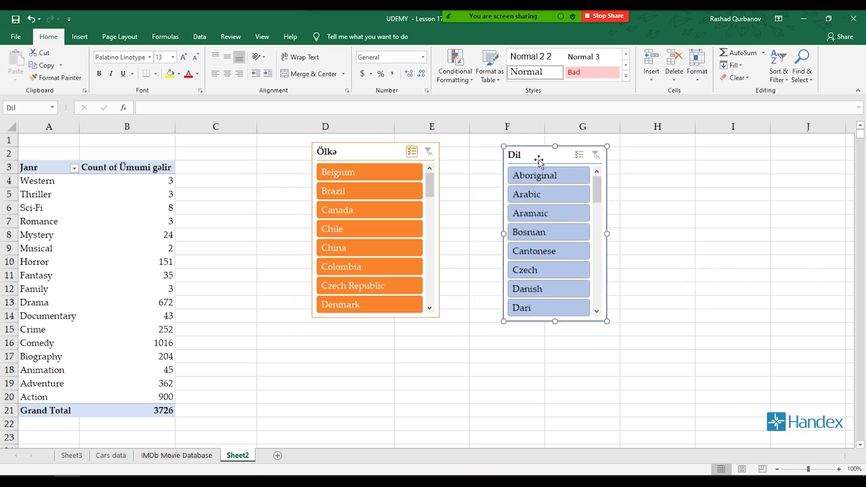
Enlarge the Dil slicer to about 4.22" high and 3" wide, and move it over columns H–I from row 8 down
{"action": "left_click_drag", "start_coordinate": [609, 233], "coordinate": [656, 233]}
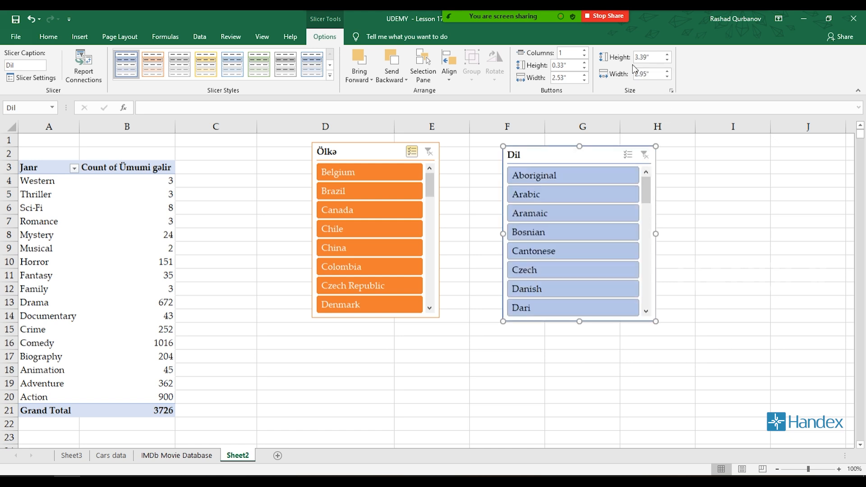
{"action": "left_click_drag", "start_coordinate": [585, 320], "coordinate": [579, 364]}
{"action": "left_click", "coordinate": [667, 77]}
{"action": "left_click", "coordinate": [667, 77]}
{"action": "left_click", "coordinate": [667, 72]}
{"action": "left_click", "coordinate": [666, 71]}
{"action": "left_click_drag", "start_coordinate": [570, 153], "coordinate": [702, 286]}
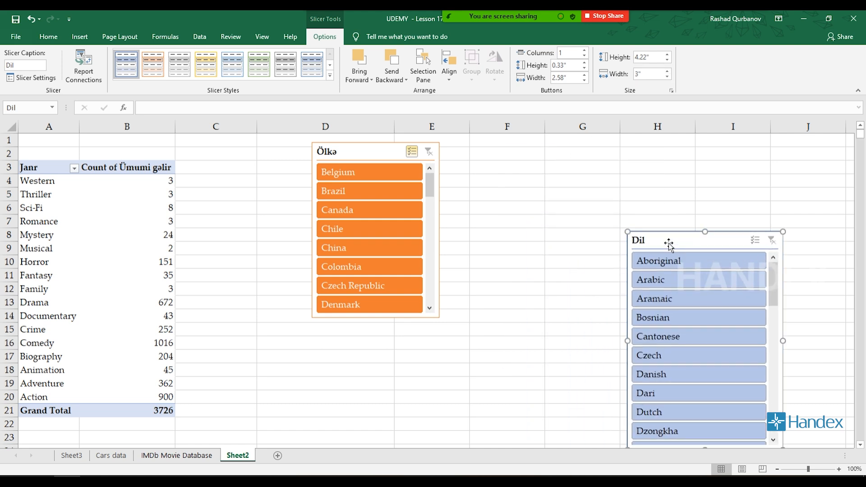
Arrange the Ölkə slicer's buttons in 6 columns and widen the slicer to about 6.47"
{"action": "left_click_drag", "start_coordinate": [368, 151], "coordinate": [366, 144]}
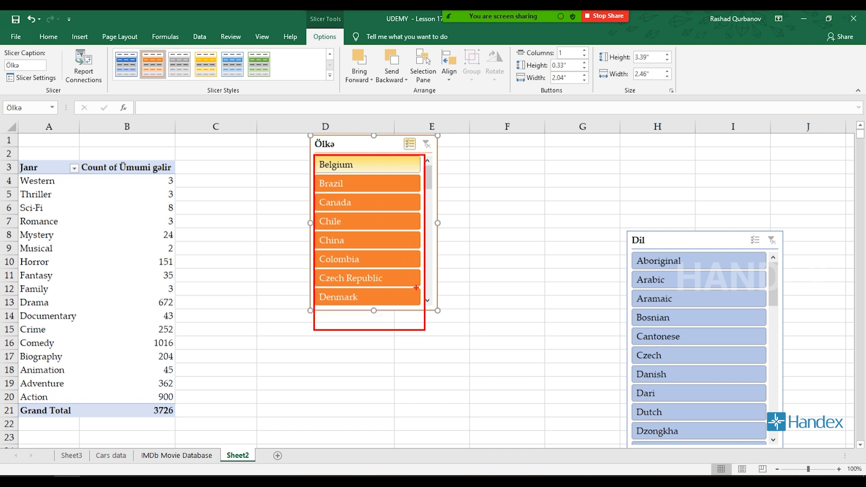
{"action": "left_click", "coordinate": [585, 51]}
{"action": "left_click", "coordinate": [585, 50]}
{"action": "left_click", "coordinate": [585, 51]}
{"action": "left_click", "coordinate": [585, 51]}
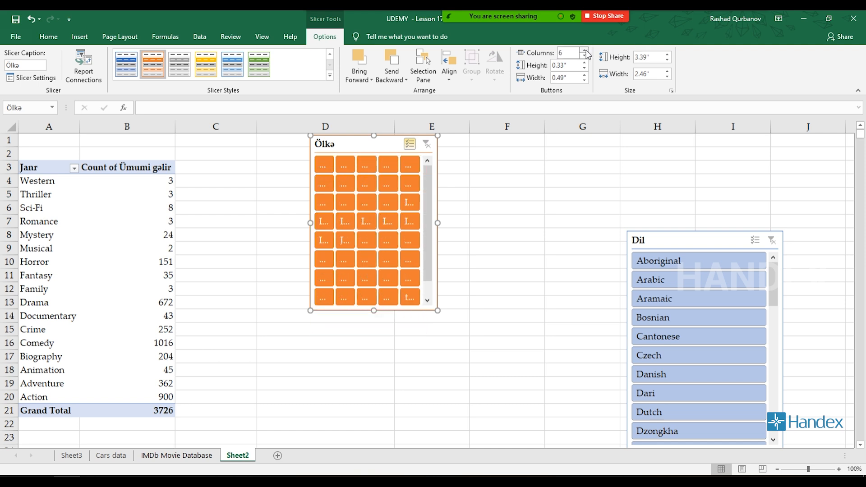
{"action": "left_click", "coordinate": [585, 51]}
{"action": "left_click_drag", "start_coordinate": [428, 223], "coordinate": [586, 209]}
{"action": "left_click_drag", "start_coordinate": [358, 143], "coordinate": [315, 128]}
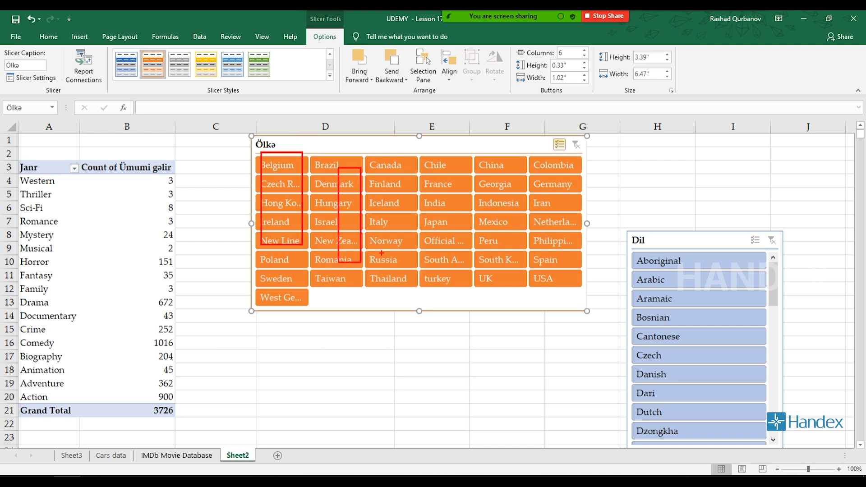
{"action": "left_click", "coordinate": [584, 55]}
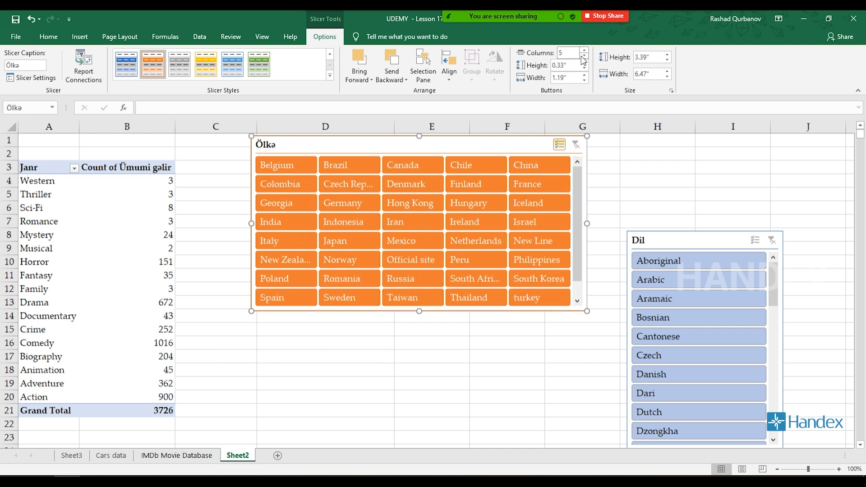
{"action": "left_click", "coordinate": [584, 51]}
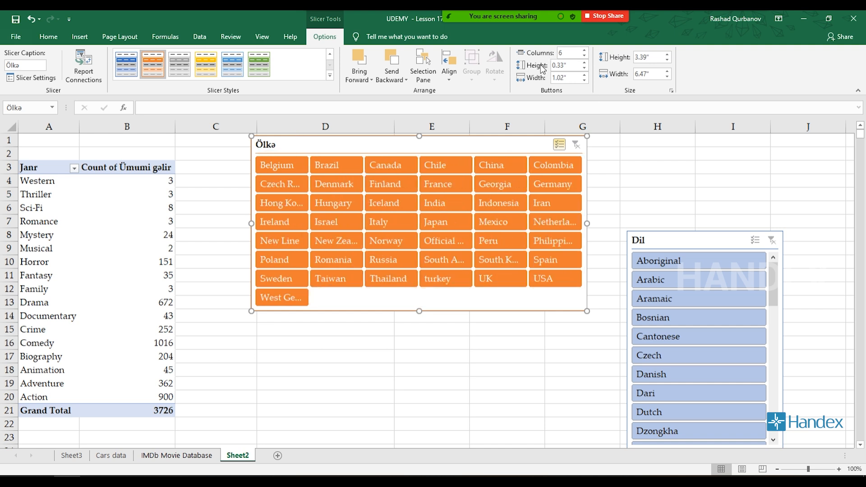
Deselect Belgium, Brazil and Canada in the Ölkə slicer and set its button height to 0.4"
{"action": "left_click", "coordinate": [277, 166]}
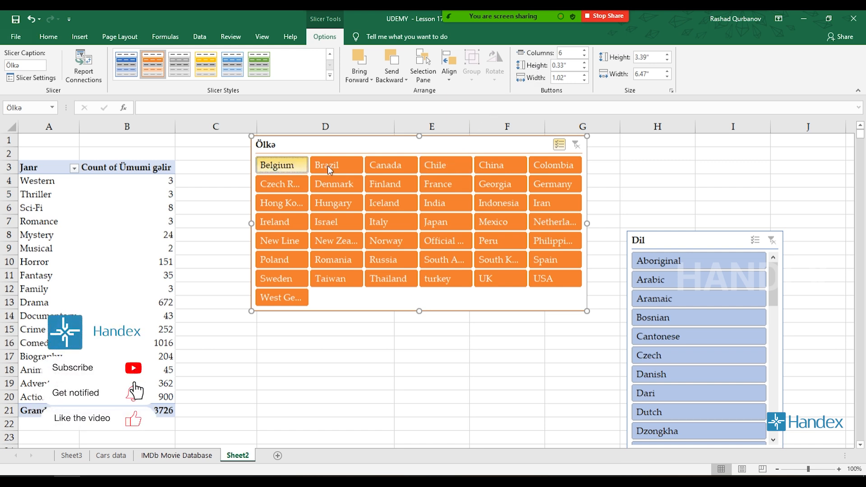
{"action": "left_click", "coordinate": [327, 166]}
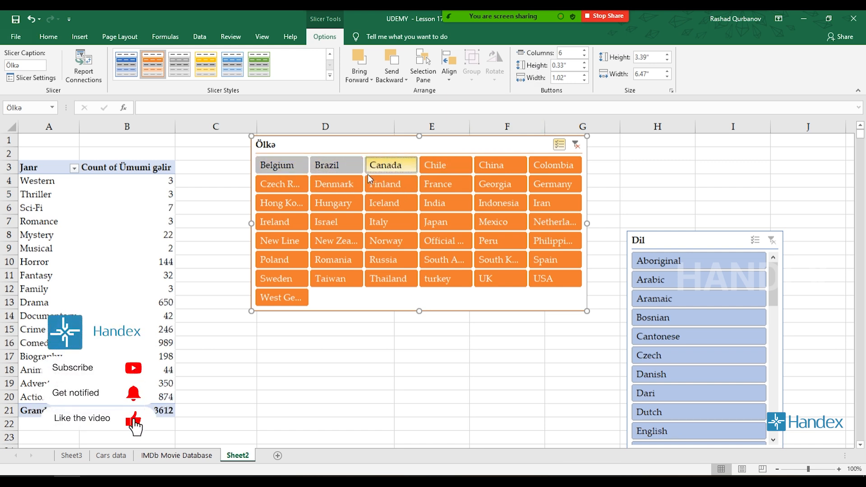
{"action": "left_click", "coordinate": [584, 63]}
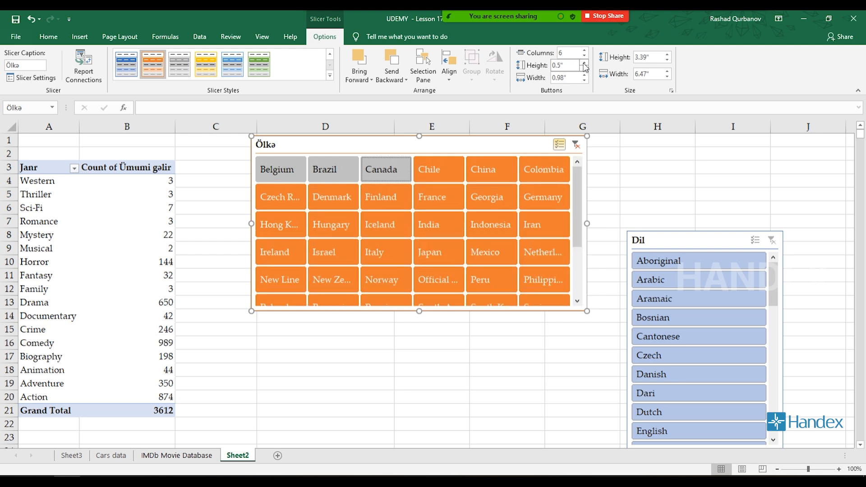
{"action": "left_click", "coordinate": [584, 63]}
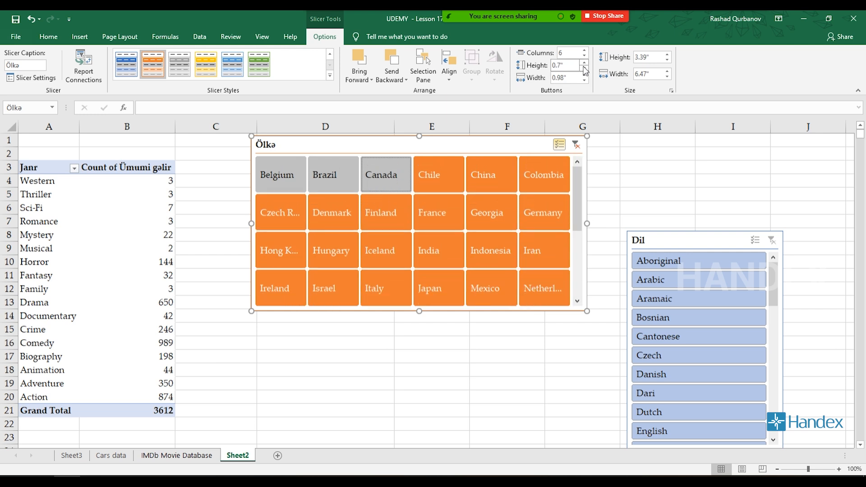
{"action": "left_click", "coordinate": [583, 69]}
{"action": "left_click", "coordinate": [584, 68]}
{"action": "left_click", "coordinate": [584, 69]}
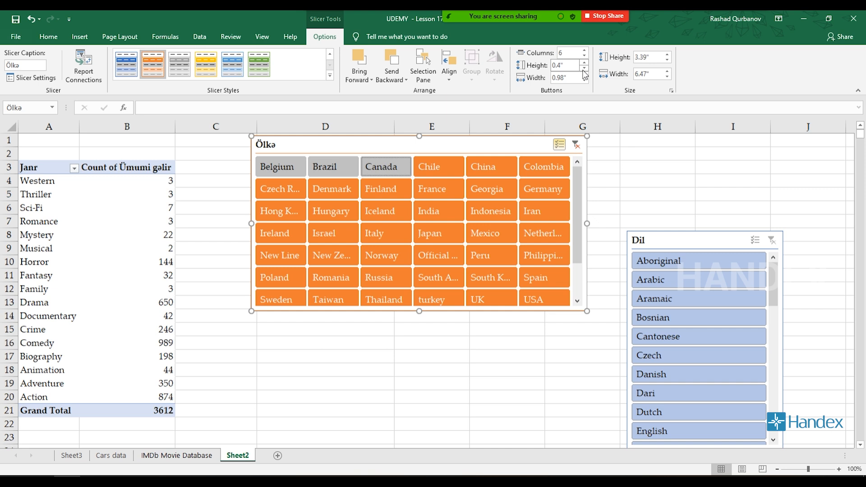
Set the button width of the Ölkə slicer to 1.1"
{"action": "left_click", "coordinate": [584, 75]}
{"action": "left_click", "coordinate": [584, 80]}
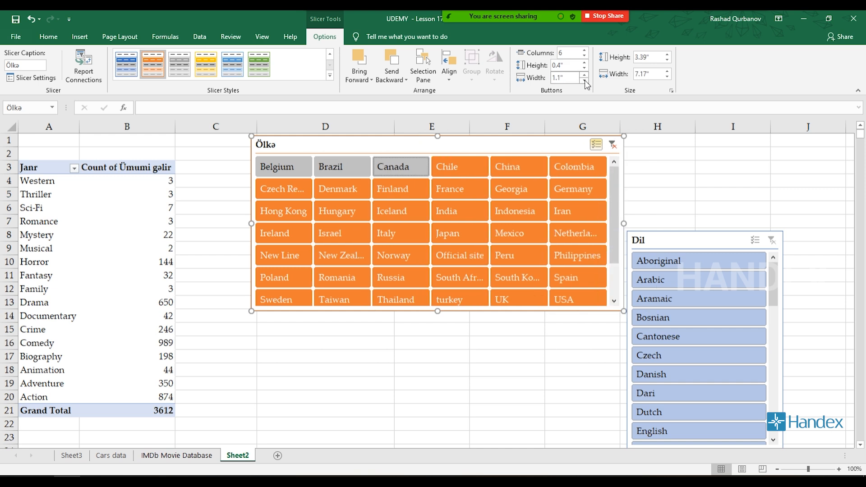
{"action": "left_click", "coordinate": [585, 80]}
{"action": "left_click", "coordinate": [586, 76]}
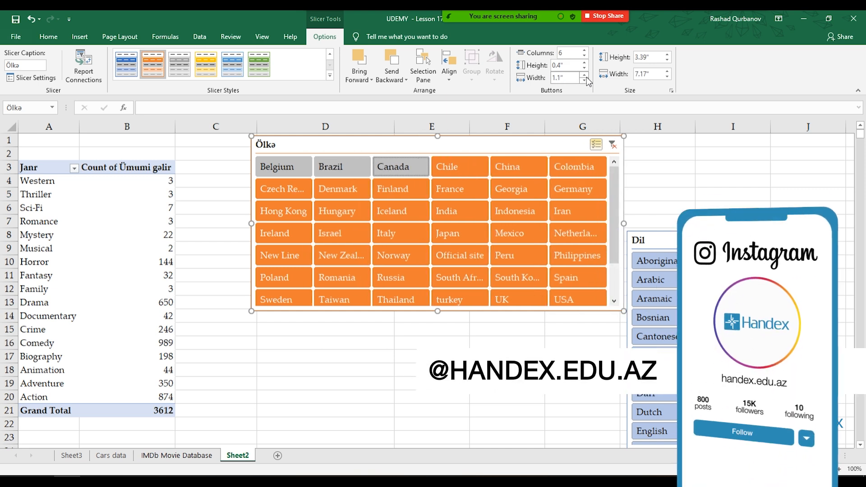
Clear the Ölkə slicer's filter and select a value cell in the pivot table
{"action": "left_click", "coordinate": [612, 145]}
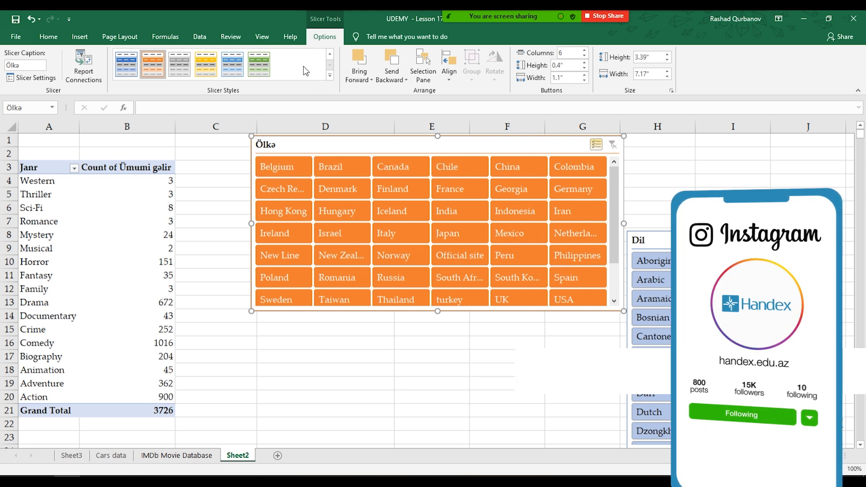
{"action": "left_click", "coordinate": [97, 208]}
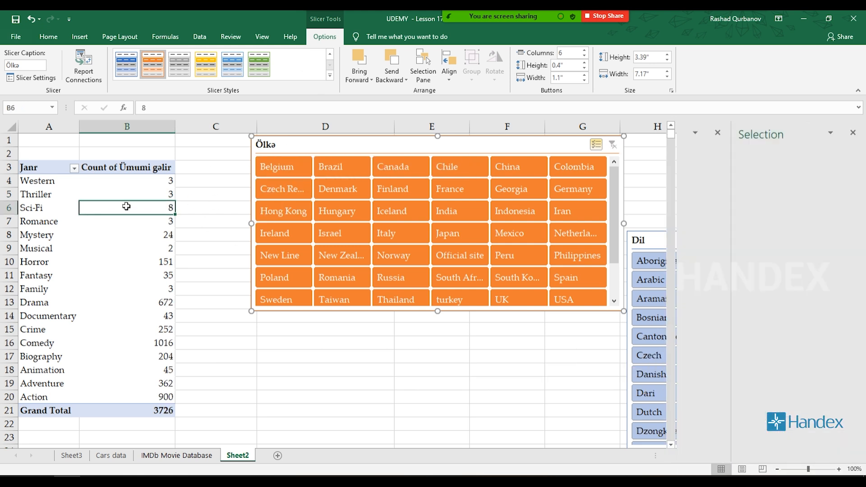
{"action": "left_click", "coordinate": [324, 37]}
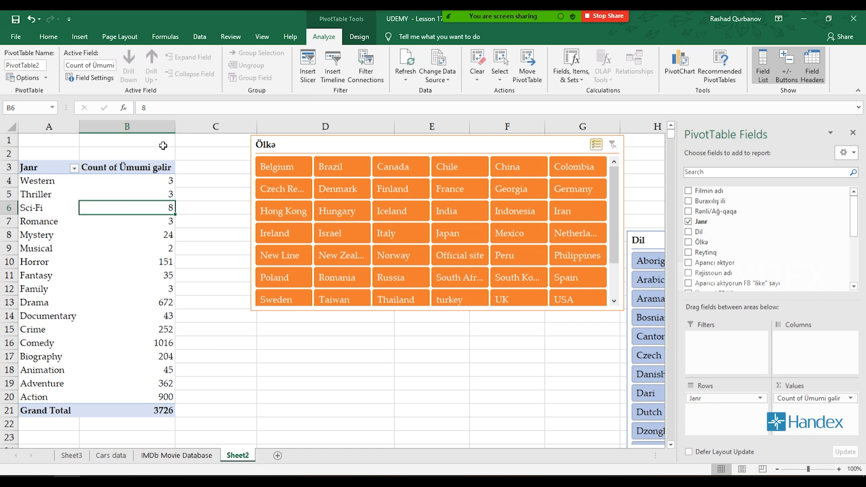
Move the Ölkə slicer closer to the pivot table and enlarge it to about 3.6" high and 9.75" wide
{"action": "left_click_drag", "start_coordinate": [409, 145], "coordinate": [363, 159]}
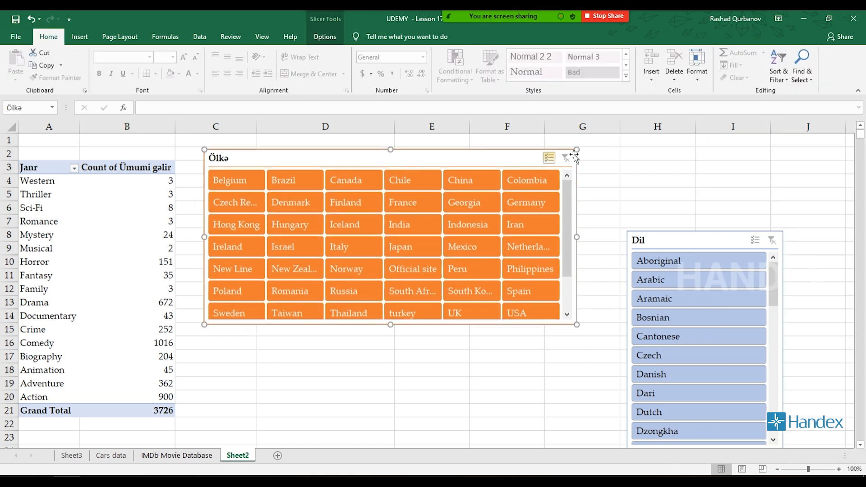
{"action": "left_click_drag", "start_coordinate": [529, 154], "coordinate": [542, 138]}
{"action": "left_click_drag", "start_coordinate": [545, 232], "coordinate": [711, 194]}
Deselect Georgia in the Ölkə slicer and arrange its buttons in 7 columns
{"action": "left_click", "coordinate": [558, 193], "text": "ctrl"}
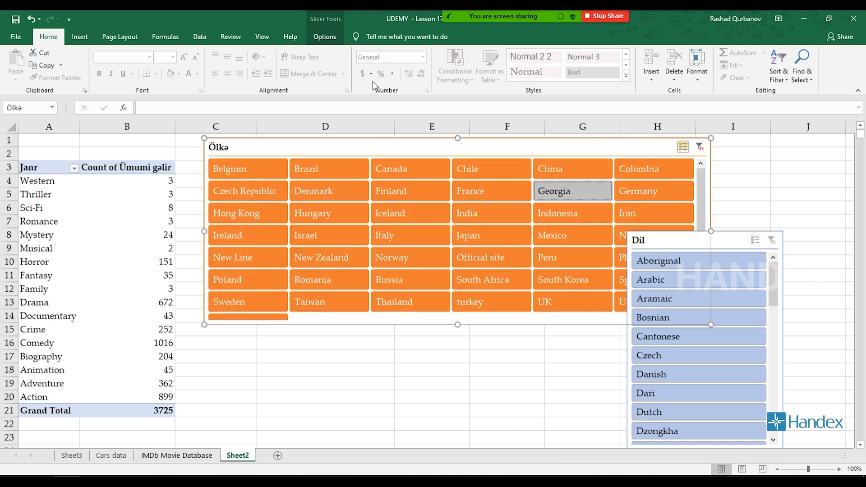
{"action": "left_click", "coordinate": [324, 36]}
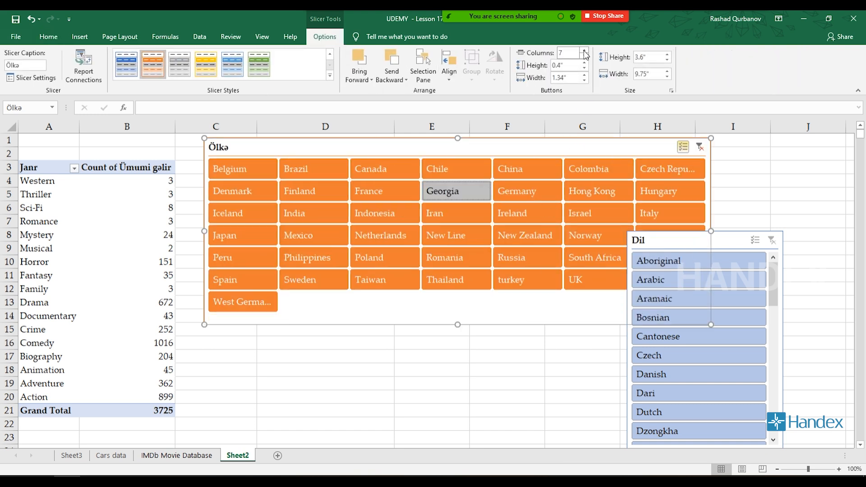
Arrange the Dil slicer's buttons in 7 columns
{"action": "left_click", "coordinate": [722, 242]}
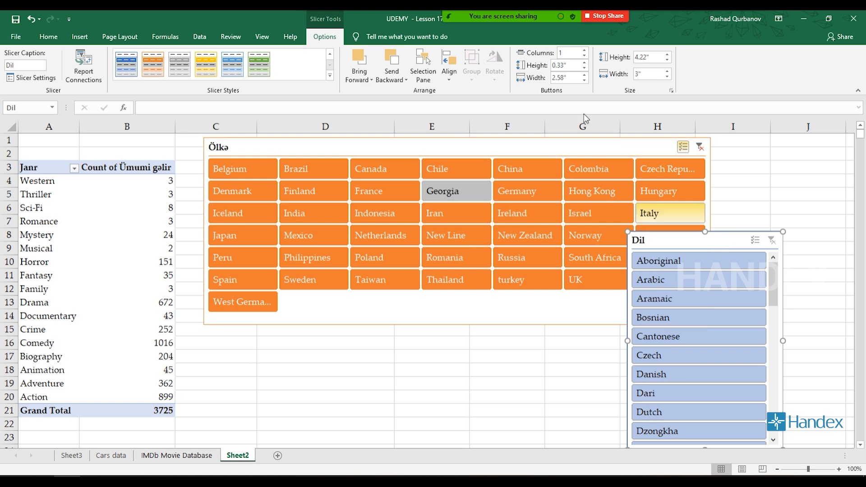
{"action": "left_click", "coordinate": [584, 50]}
{"action": "left_click", "coordinate": [585, 51]}
{"action": "left_click", "coordinate": [584, 50]}
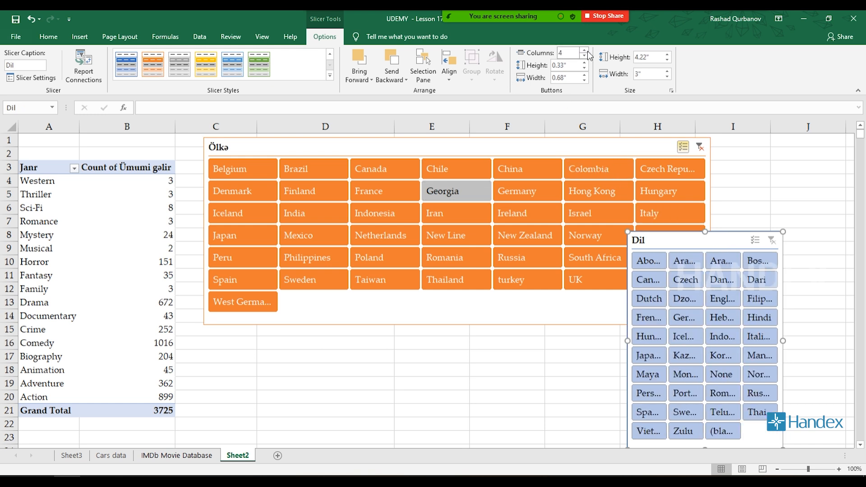
{"action": "left_click", "coordinate": [587, 53]}
{"action": "left_click", "coordinate": [587, 52]}
{"action": "left_click", "coordinate": [587, 53]}
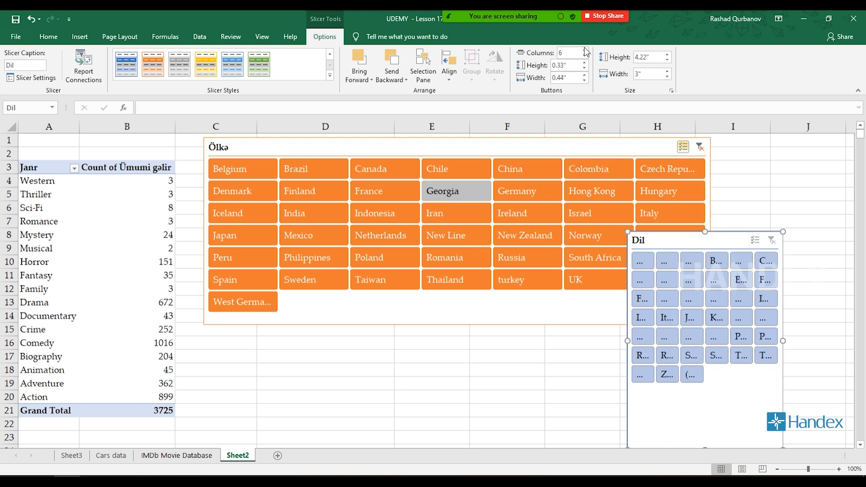
Resize the Dil slicer to about 2.72" high and 11.99" wide, and place it directly below the Ölkə slicer
{"action": "left_click_drag", "start_coordinate": [712, 432], "coordinate": [465, 318]}
{"action": "left_click_drag", "start_coordinate": [543, 246], "coordinate": [851, 246]}
{"action": "left_click_drag", "start_coordinate": [564, 194], "coordinate": [373, 337]}
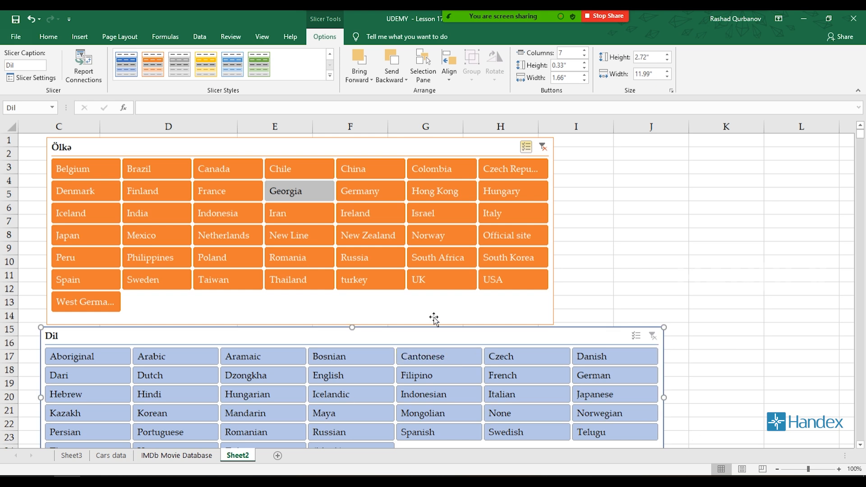
Clear the Ölkə slicer's filter and filter the pivot table by Italian in the Dil slicer
{"action": "left_click", "coordinate": [726, 289]}
{"action": "scroll", "coordinate": [729, 366], "scroll_direction": "down", "scroll_amount": 1, "text": "ctrl"}
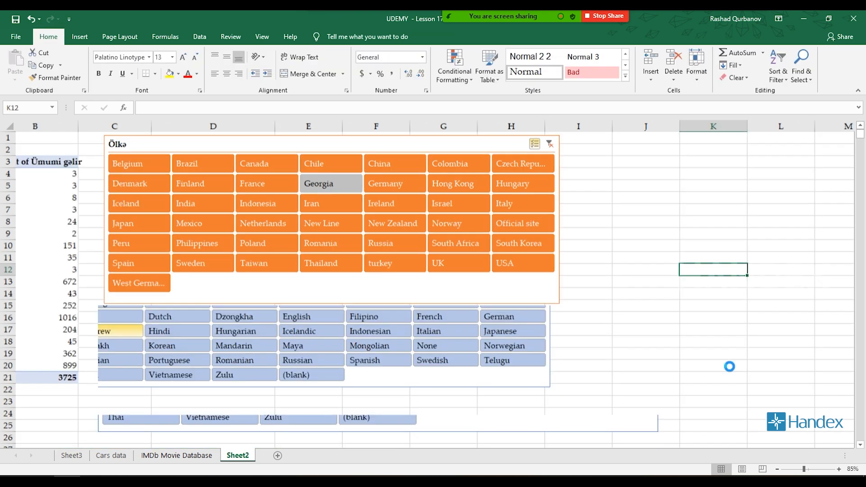
{"action": "scroll", "coordinate": [729, 366], "scroll_direction": "down", "scroll_amount": 1, "text": "ctrl"}
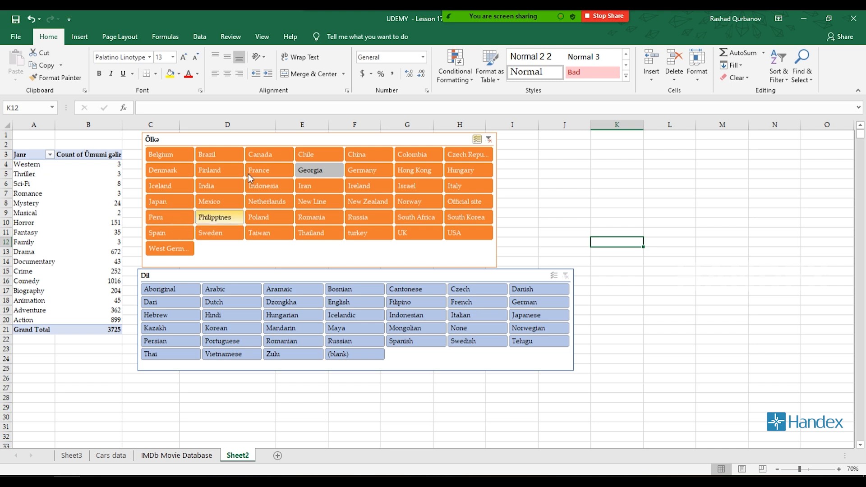
{"action": "left_click", "coordinate": [488, 140]}
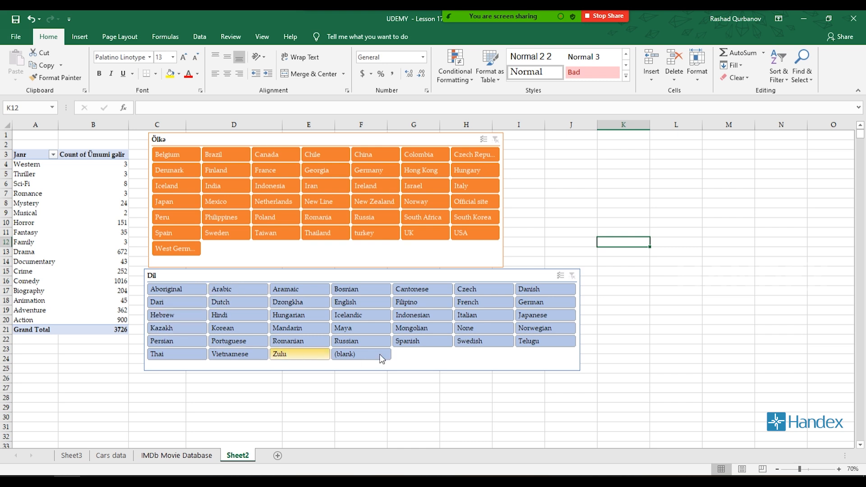
{"action": "left_click", "coordinate": [481, 318]}
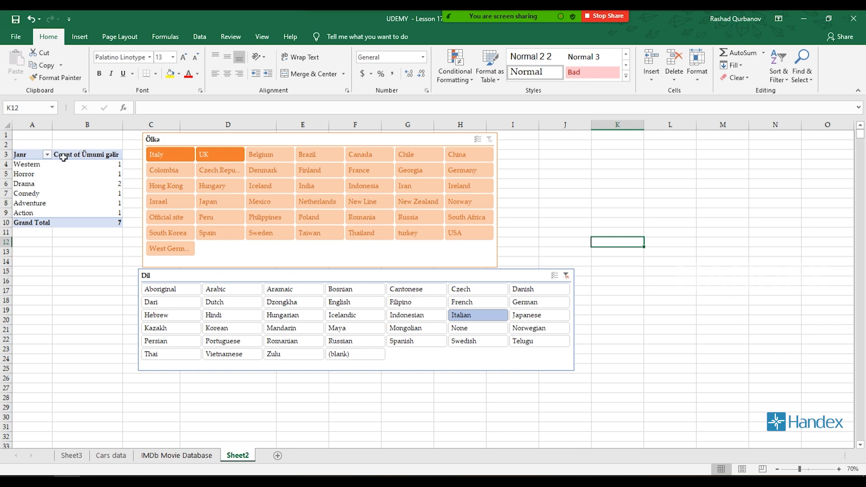
Try filtering by Netherlands in the Ölkə slicer, and restore the filter to Italian only
{"action": "left_click", "coordinate": [319, 200]}
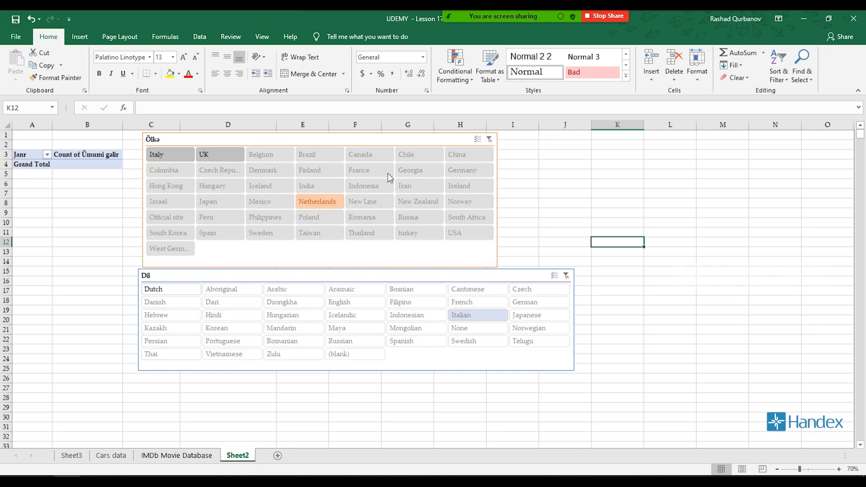
{"action": "left_click", "coordinate": [489, 139]}
{"action": "left_click", "coordinate": [478, 315]}
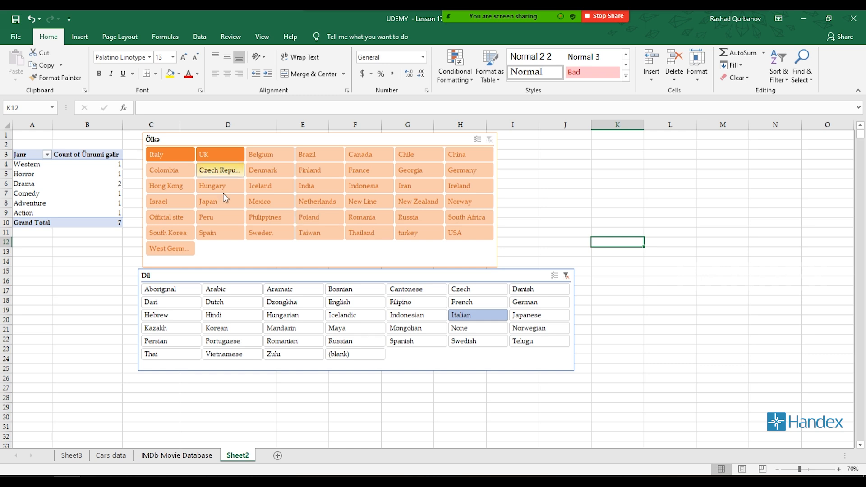
Narrow the Italian-language movies to UK in the Ölkə slicer, and clear the filters of both slicers
{"action": "left_click", "coordinate": [222, 161]}
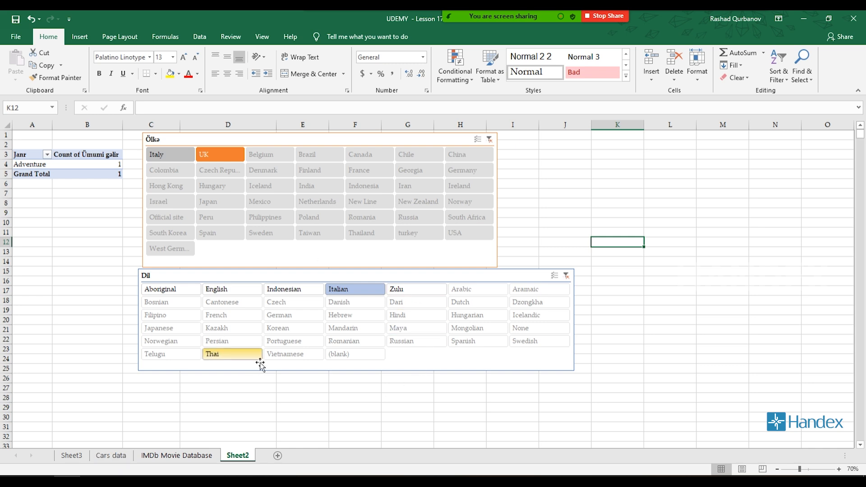
{"action": "left_click", "coordinate": [490, 139]}
{"action": "left_click", "coordinate": [566, 276]}
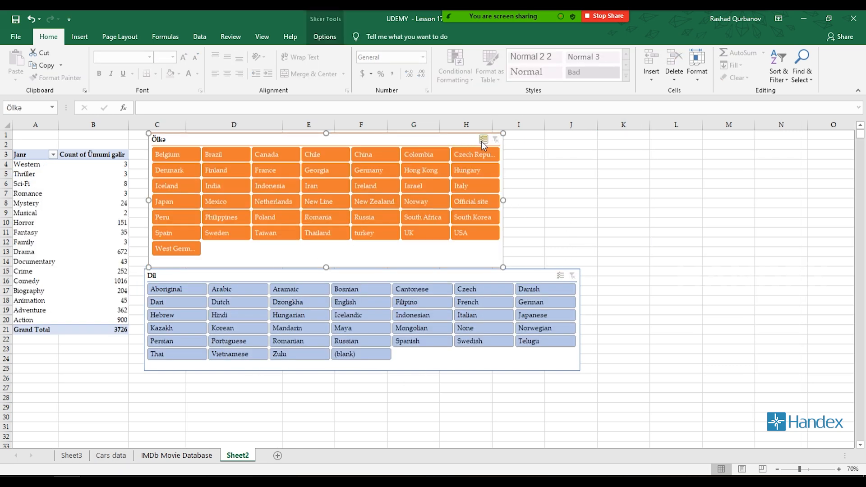
Exclude Belgium, Denmark, Japan, Spain and UK in the Ölkə slicer using multi-select
{"action": "left_click", "coordinate": [177, 172], "text": "ctrl"}
{"action": "left_click", "coordinate": [177, 202], "text": "ctrl"}
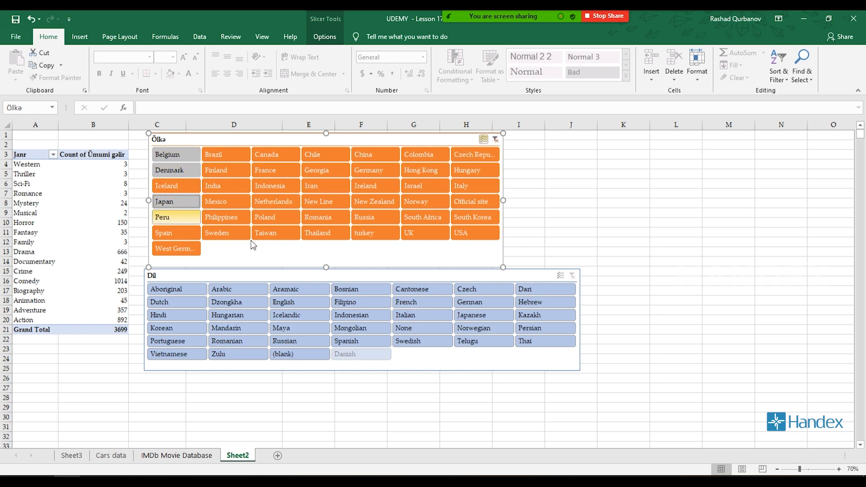
{"action": "left_click", "coordinate": [185, 234], "text": "ctrl"}
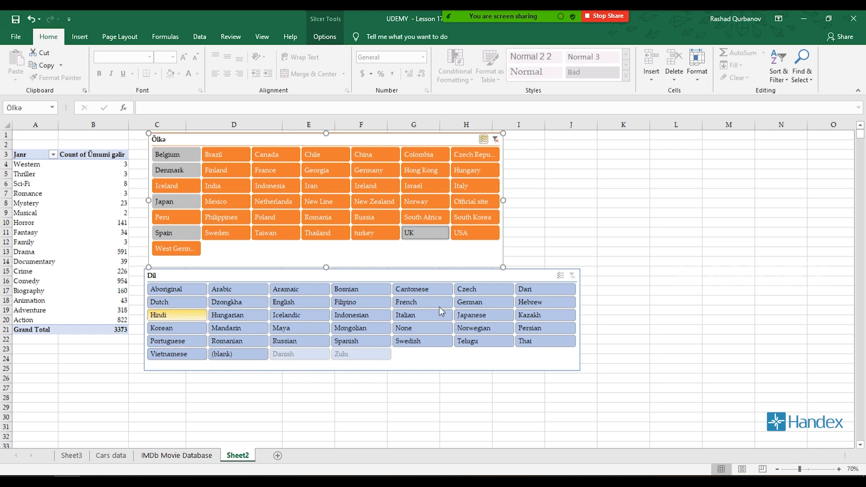
Filter the Dil slicer to Czech and German using multi-select
{"action": "left_click", "coordinate": [491, 305]}
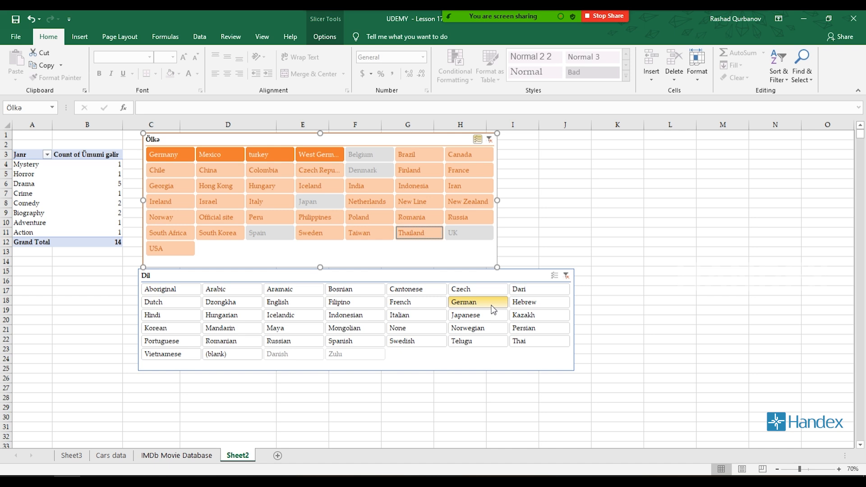
{"action": "left_click", "coordinate": [484, 290]}
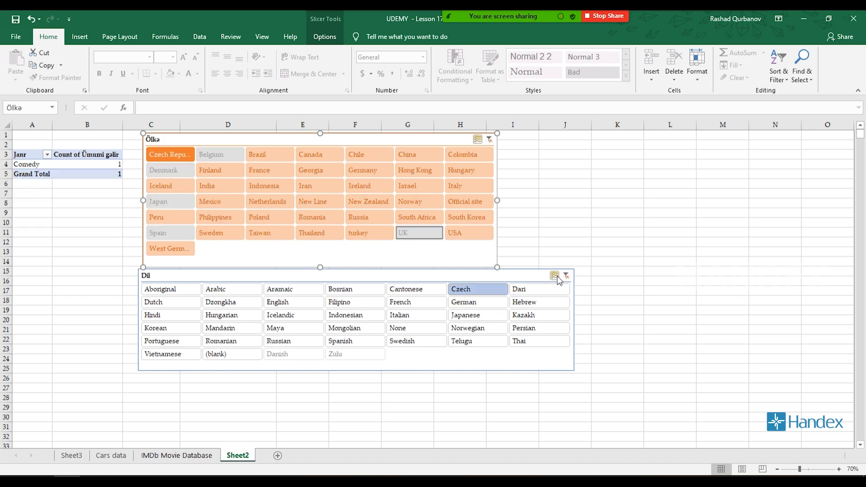
{"action": "left_click", "coordinate": [493, 303], "text": "ctrl"}
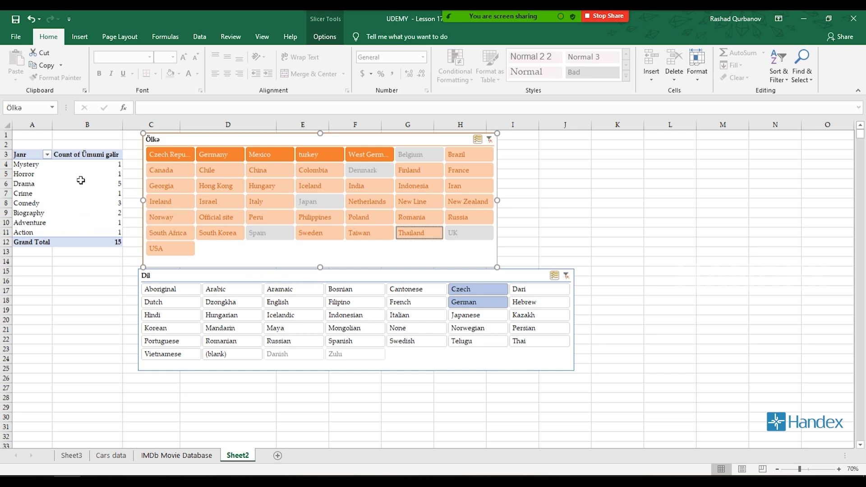
Select the pivot table cells A4:B11 and clear the filters of both slicers
{"action": "left_click_drag", "start_coordinate": [34, 164], "coordinate": [104, 231]}
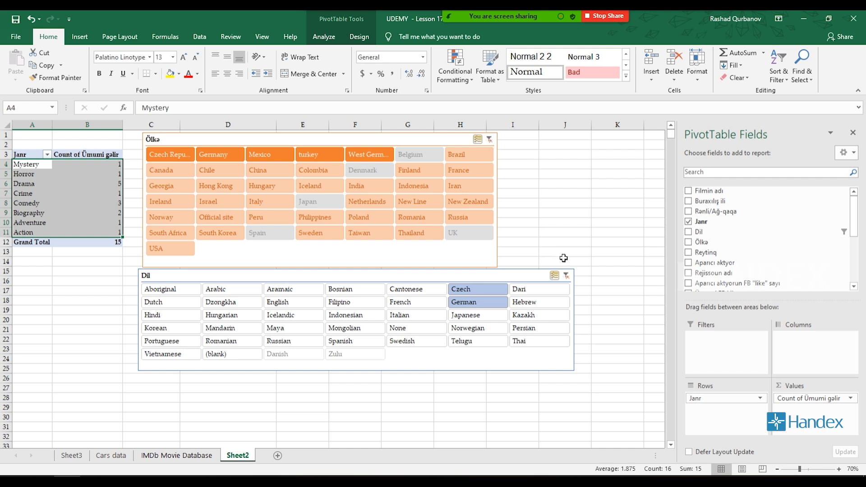
{"action": "left_click", "coordinate": [566, 276]}
Examine which pivot fields can be used for slicers and which for timelines, without inserting any
{"action": "left_click", "coordinate": [315, 38]}
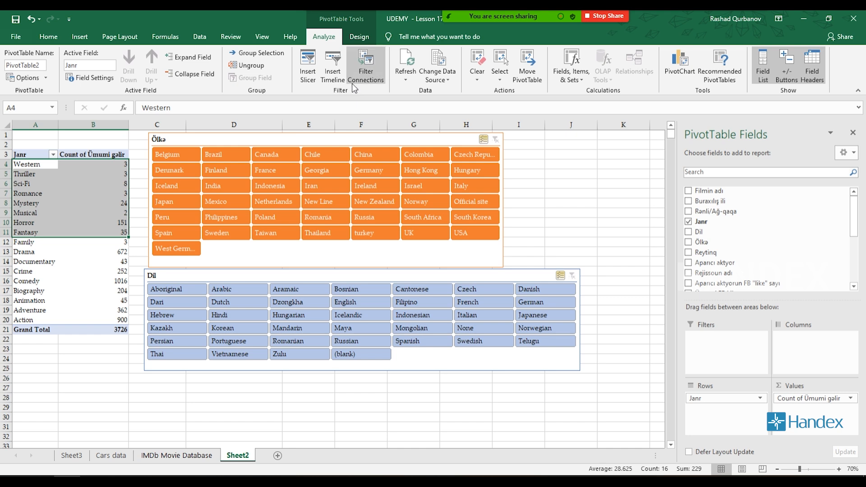
{"action": "left_click", "coordinate": [308, 68]}
{"action": "scroll", "coordinate": [541, 158], "scroll_direction": "down", "scroll_amount": 1}
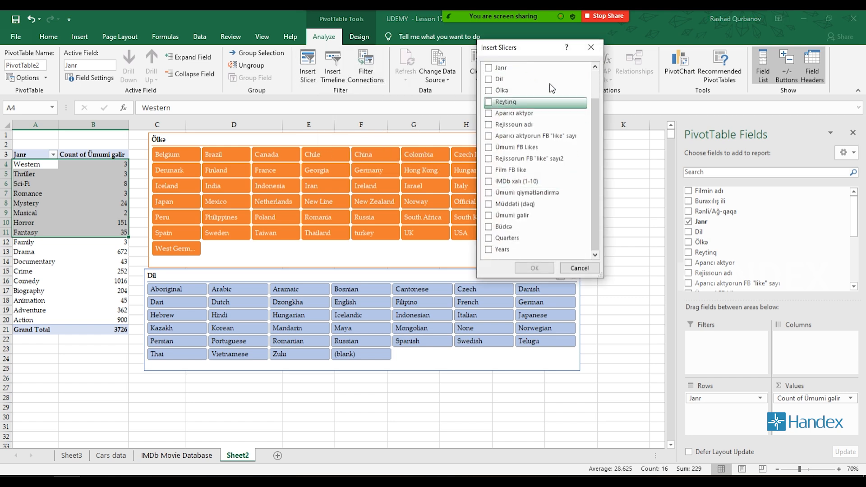
{"action": "double_click", "coordinate": [521, 148]}
{"action": "left_click", "coordinate": [332, 68]}
{"action": "key", "text": "Escape"}
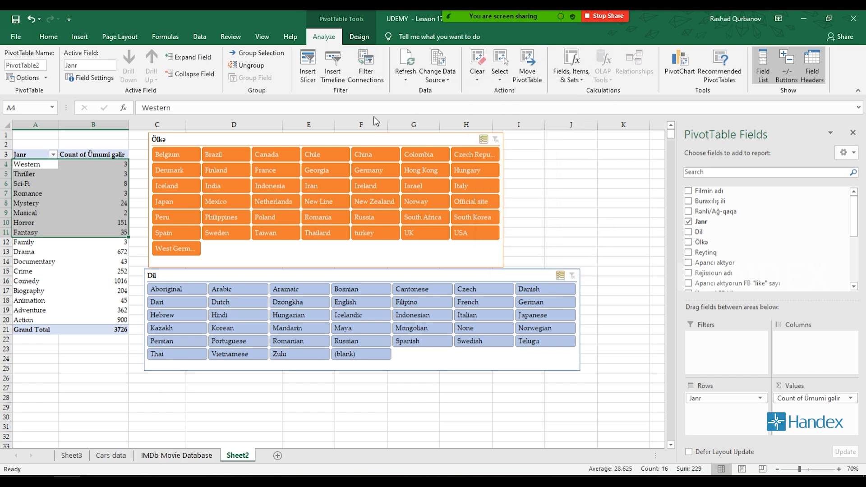
{"action": "left_click", "coordinate": [336, 75]}
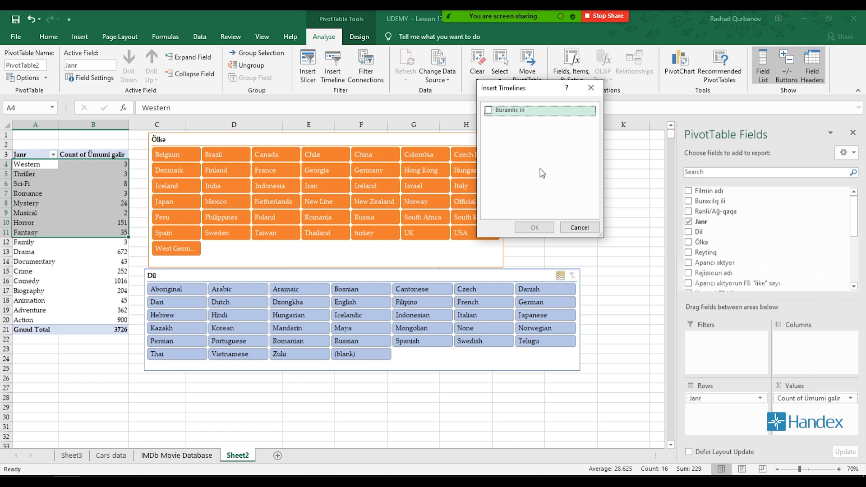
{"action": "key", "text": "Escape"}
Delete the Dil and Ölkə slicers from Sheet2
{"action": "left_click_drag", "start_coordinate": [307, 269], "coordinate": [347, 272]}
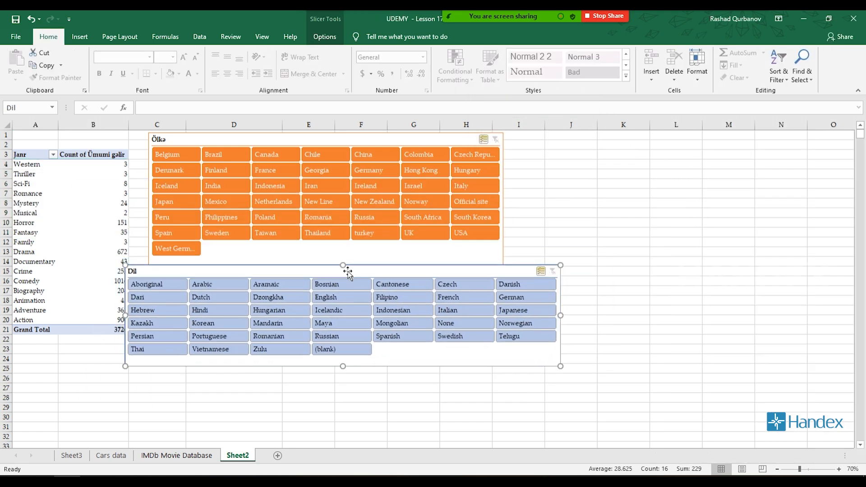
{"action": "key", "text": "Delete"}
{"action": "left_click_drag", "start_coordinate": [352, 133], "coordinate": [400, 141]}
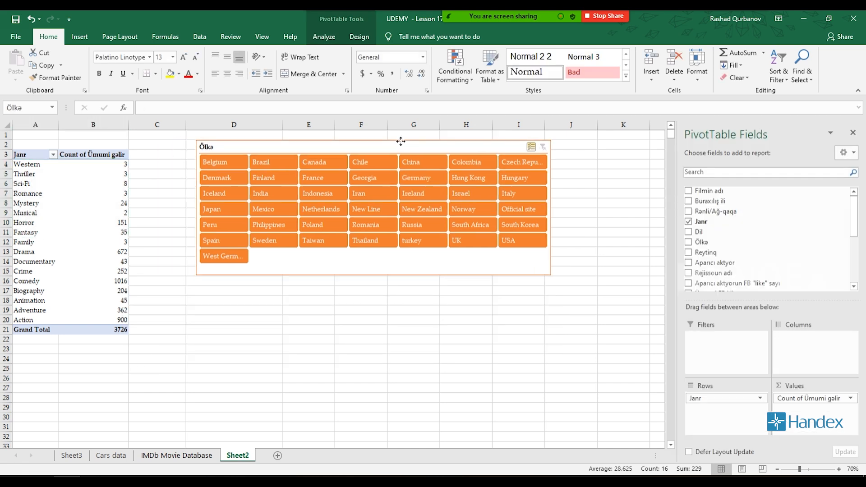
{"action": "left_click", "coordinate": [285, 147]}
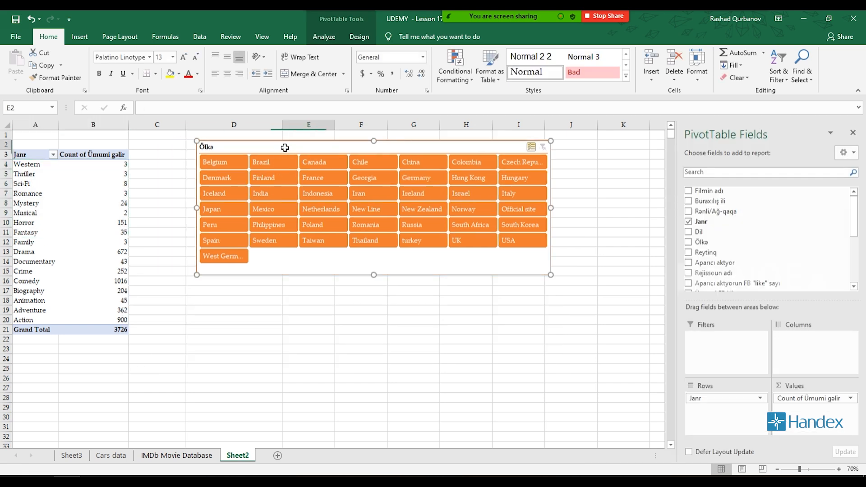
Insert a timeline for the Buraxılış ili field of the pivot table
{"action": "left_click", "coordinate": [68, 169]}
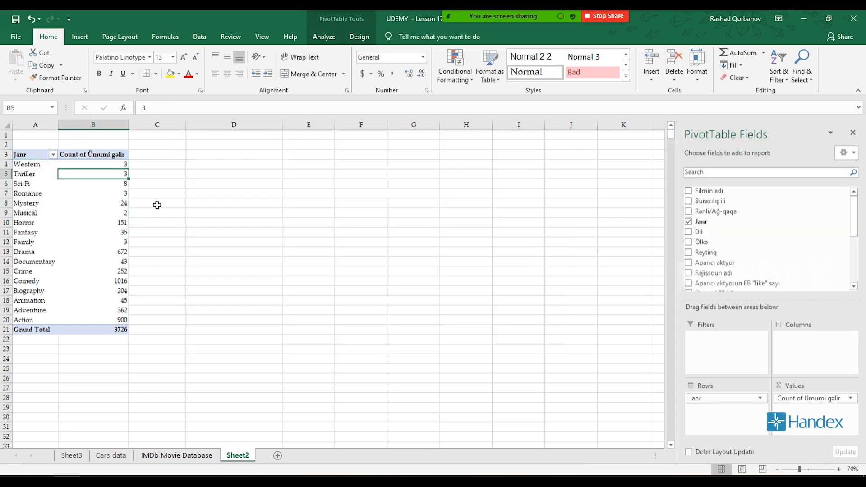
{"action": "mouse_move", "coordinate": [853, 220]}
{"action": "left_mouse_down"}
{"action": "mouse_move", "coordinate": [854, 266]}
{"action": "mouse_move", "coordinate": [855, 207]}
{"action": "left_mouse_up"}
{"action": "scroll", "coordinate": [279, 395], "scroll_direction": "up", "scroll_amount": 2, "text": "ctrl"}
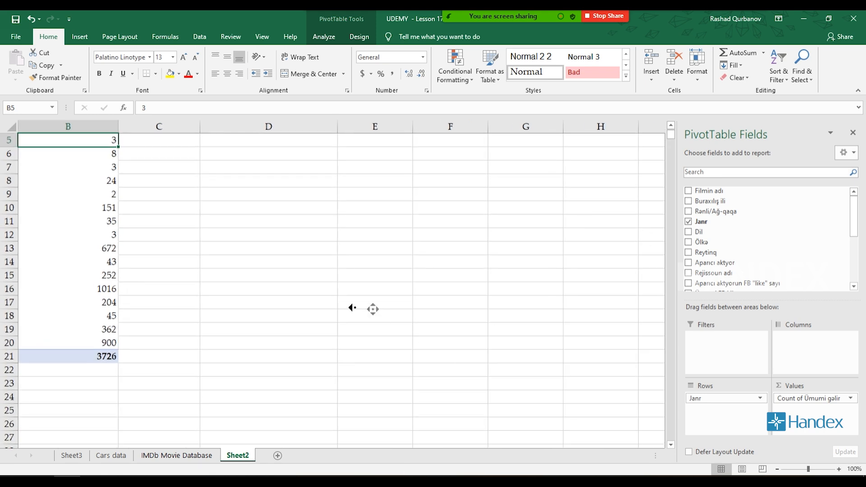
{"action": "scroll", "coordinate": [39, 344], "scroll_direction": "left", "scroll_amount": 1}
{"action": "scroll", "coordinate": [253, 180], "scroll_direction": "up", "scroll_amount": 2}
{"action": "left_click", "coordinate": [329, 38]}
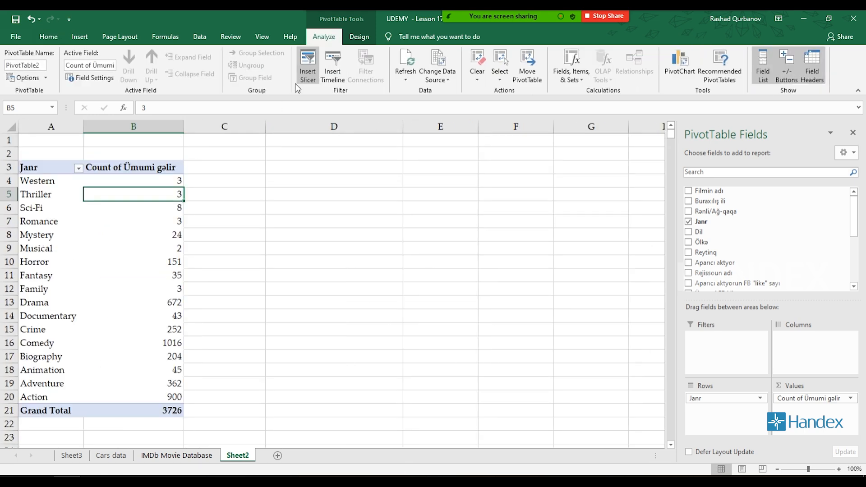
{"action": "left_click", "coordinate": [332, 65]}
{"action": "left_click", "coordinate": [507, 110]}
{"action": "left_click", "coordinate": [532, 227]}
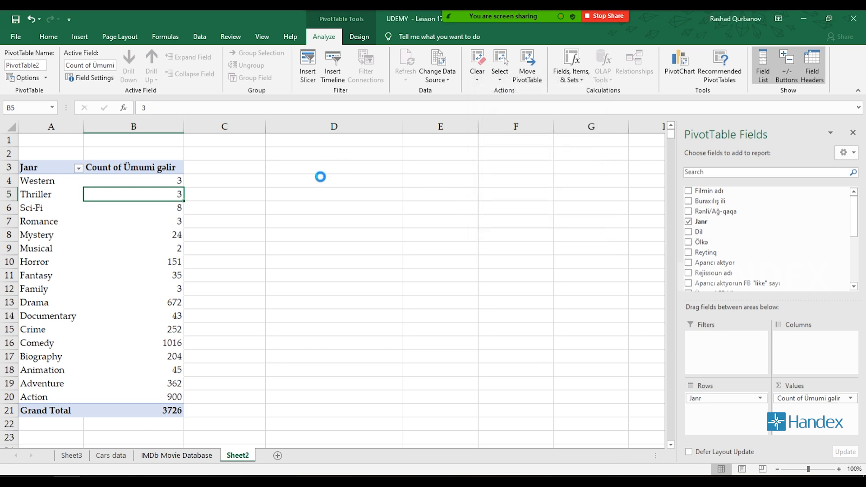
Place the Buraxılış ili timeline beside the pivot table near row 2 and widen it to about 6.62 inches
{"action": "left_click_drag", "start_coordinate": [317, 251], "coordinate": [265, 156]}
{"action": "left_click_drag", "start_coordinate": [381, 189], "coordinate": [534, 185]}
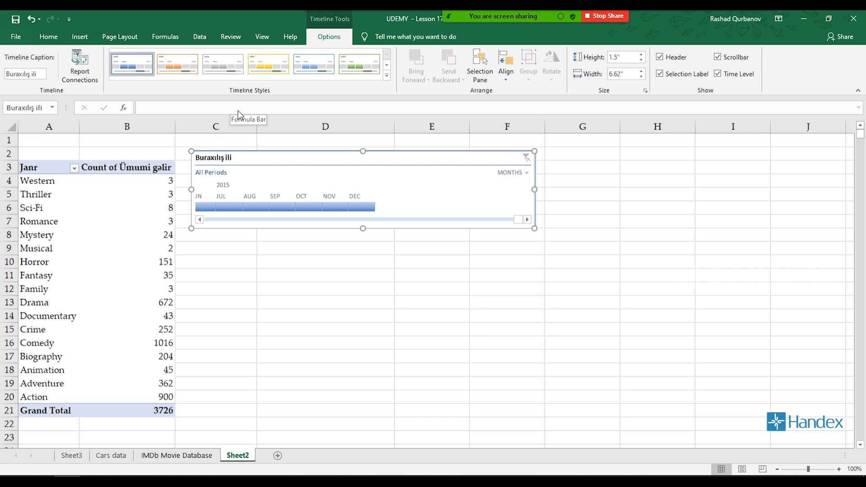
{"action": "left_click_drag", "start_coordinate": [518, 220], "coordinate": [163, 223]}
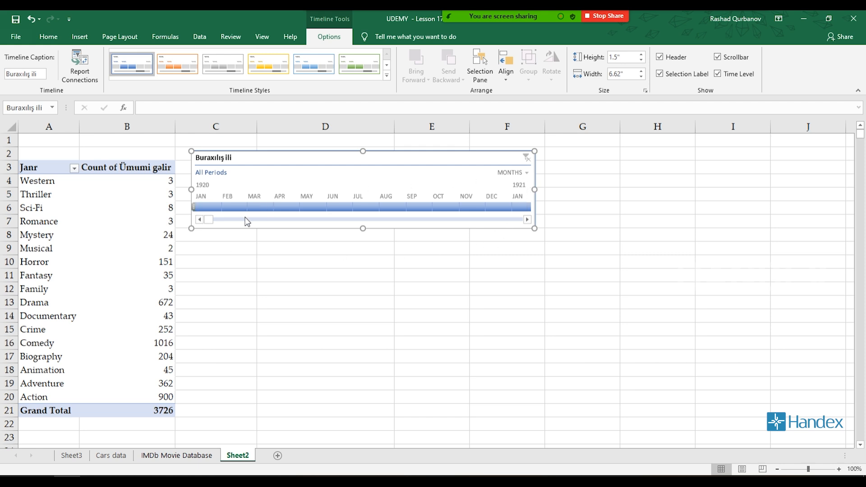
Set the timeline's time level to years and reposition it over columns C to F, clear of the pivot table
{"action": "left_click", "coordinate": [514, 173]}
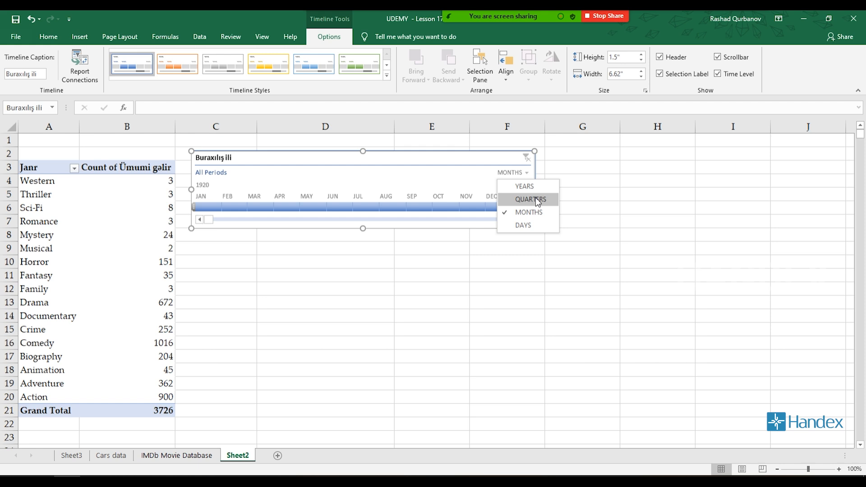
{"action": "left_click", "coordinate": [523, 186]}
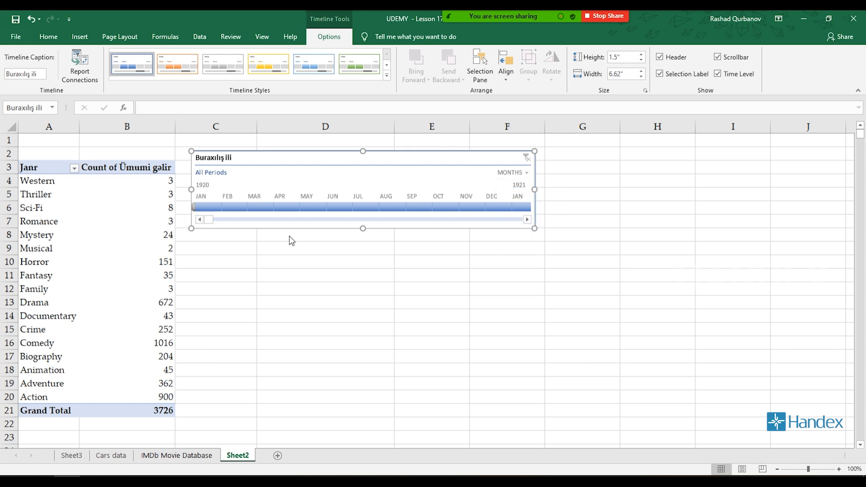
{"action": "left_click_drag", "start_coordinate": [241, 221], "coordinate": [485, 221]}
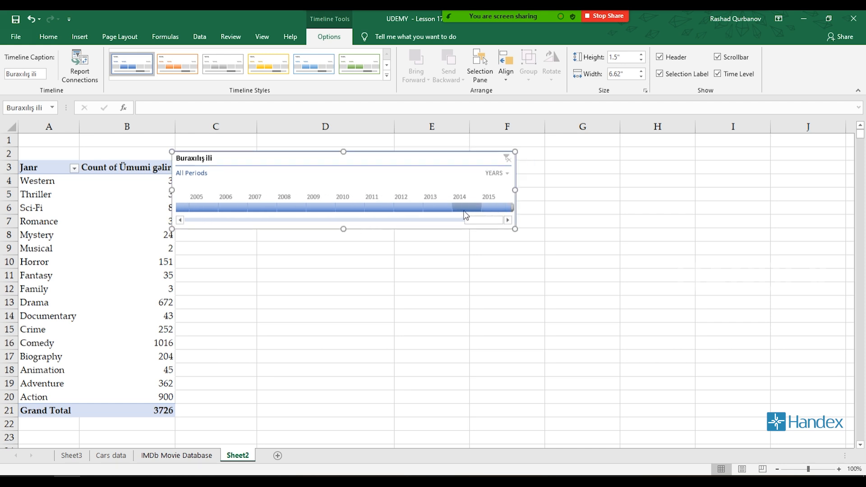
{"action": "left_click_drag", "start_coordinate": [377, 156], "coordinate": [421, 154]}
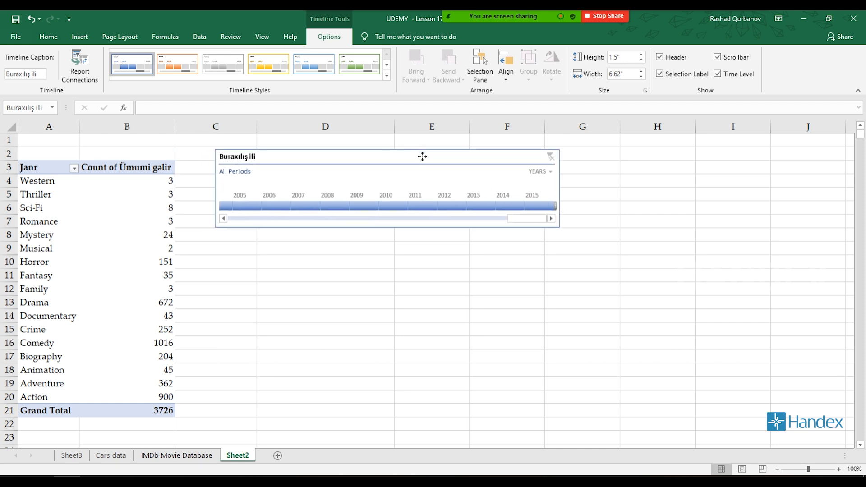
Filter the pivot table to 2014 with the timeline and review the genre counts in A4:B14
{"action": "left_click", "coordinate": [509, 206]}
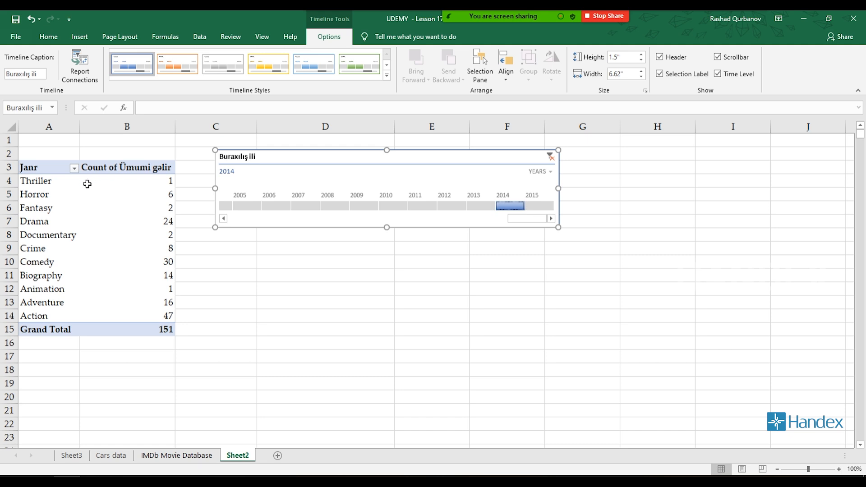
{"action": "left_click_drag", "start_coordinate": [43, 180], "coordinate": [153, 321]}
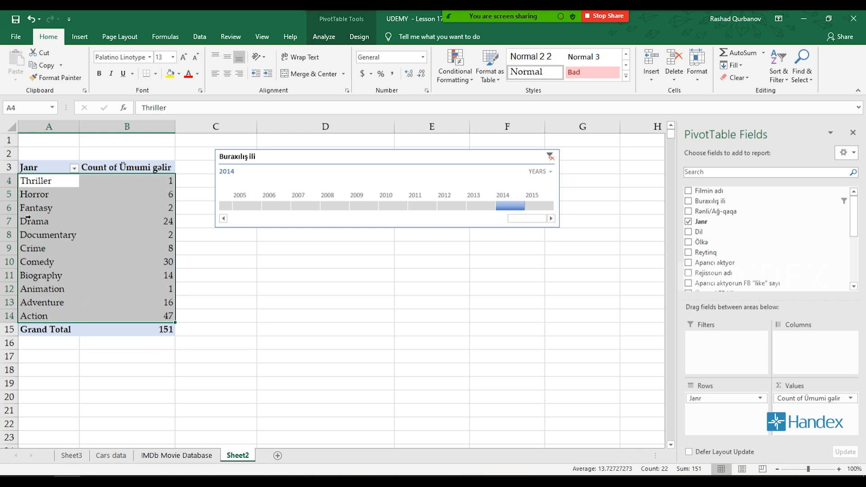
{"action": "left_click", "coordinate": [19, 204]}
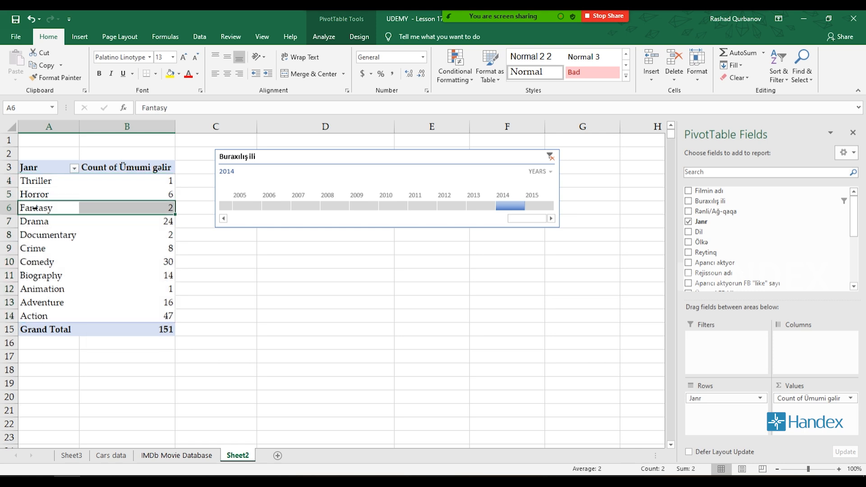
Drill down into the Action count in B14 to list its underlying movie records on a new sheet
{"action": "left_click", "coordinate": [42, 316]}
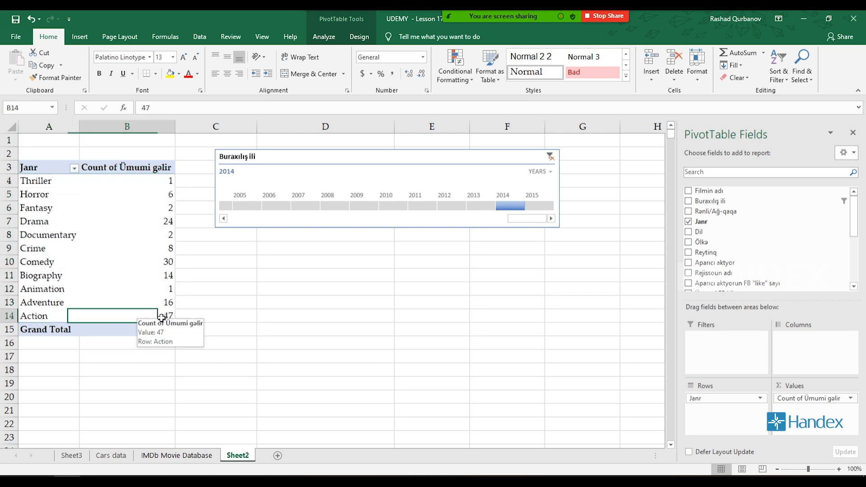
{"action": "double_click", "coordinate": [154, 313]}
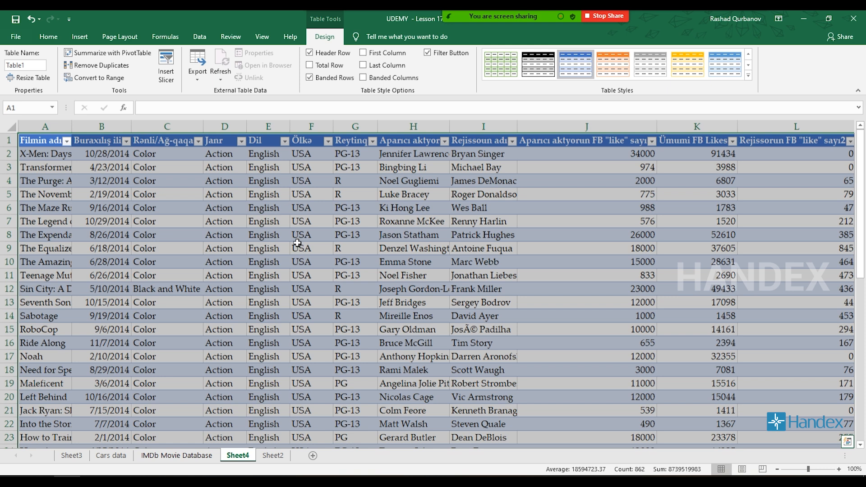
{"action": "left_click", "coordinate": [469, 190]}
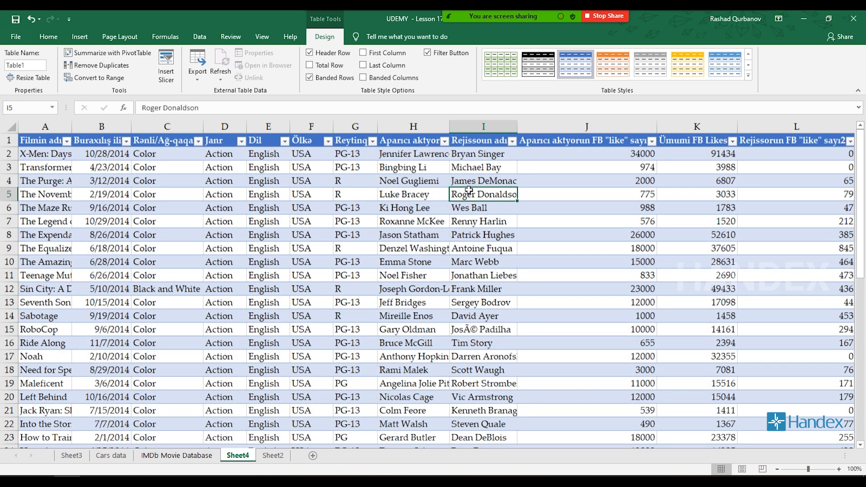
Check the release dates in the Buraxılış ili column of the detail sheet, then return to Sheet2
{"action": "left_click", "coordinate": [97, 125]}
{"action": "scroll", "coordinate": [126, 266], "scroll_direction": "down", "scroll_amount": 6}
{"action": "scroll", "coordinate": [128, 315], "scroll_direction": "down", "scroll_amount": 7}
{"action": "scroll", "coordinate": [129, 343], "scroll_direction": "up", "scroll_amount": 7}
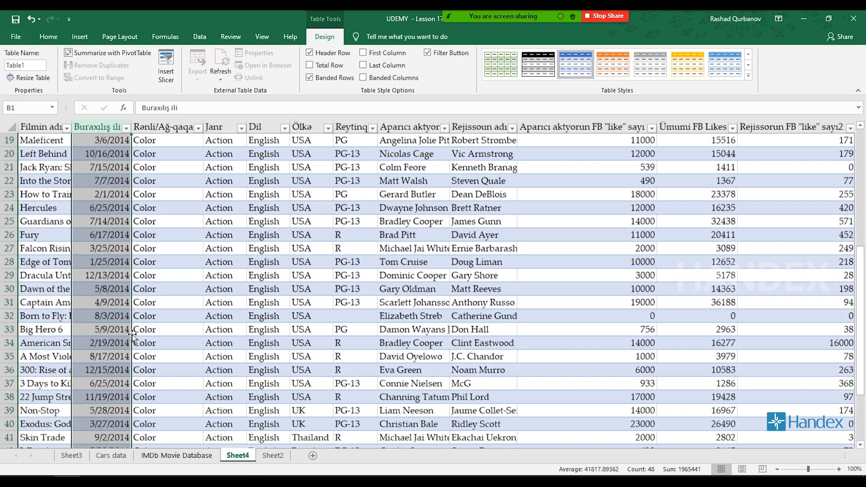
{"action": "scroll", "coordinate": [131, 334], "scroll_direction": "up", "scroll_amount": 6}
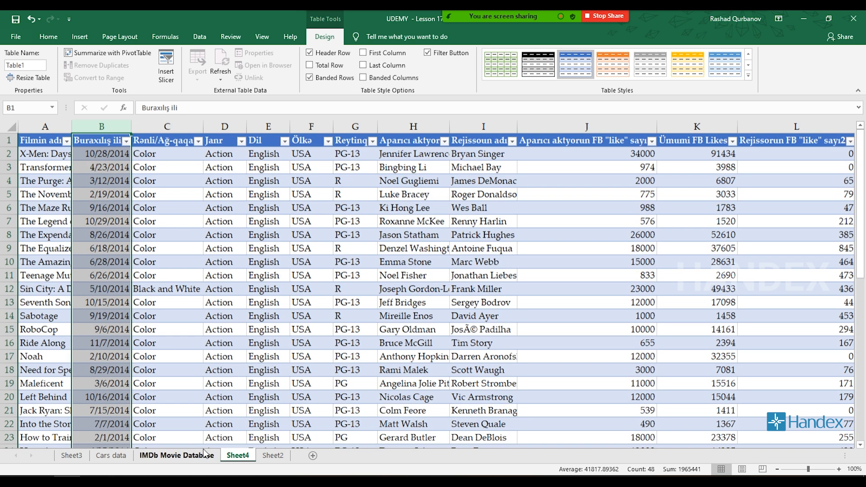
{"action": "left_click", "coordinate": [273, 455]}
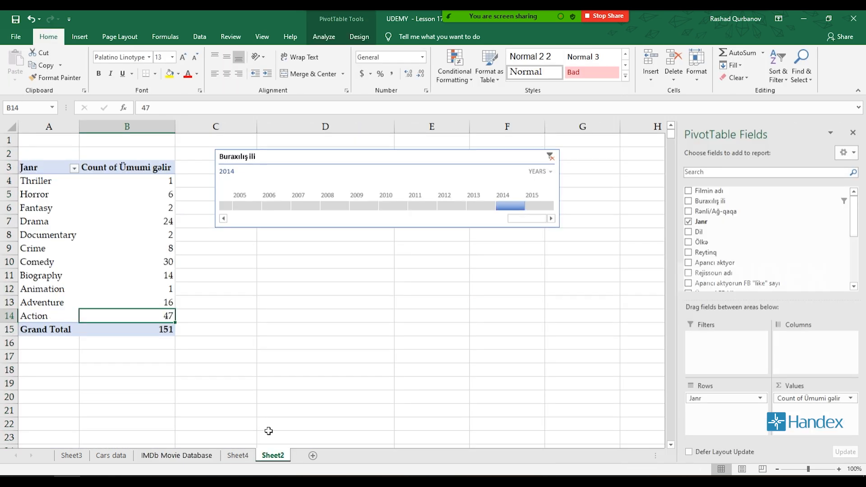
Filter the pivot table to single years and the 2010–2013 range with the timeline, then clear its filter
{"action": "left_click", "coordinate": [452, 206]}
{"action": "left_click", "coordinate": [417, 206]}
{"action": "left_click", "coordinate": [387, 207]}
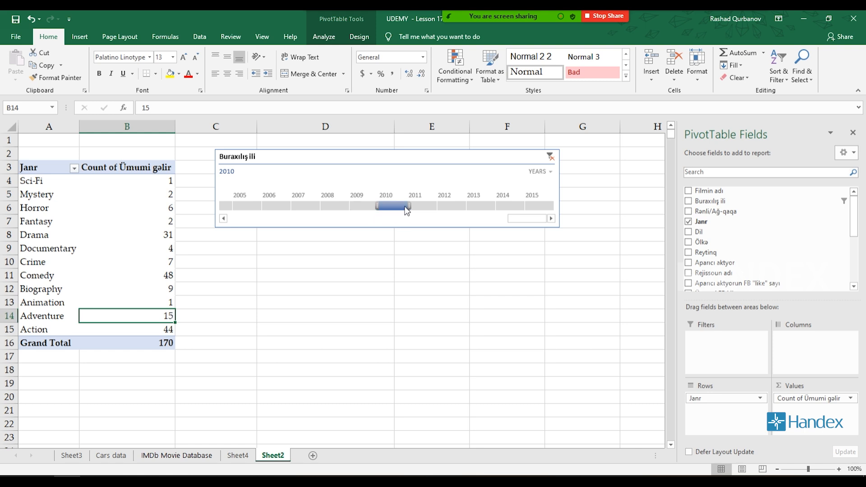
{"action": "left_click_drag", "start_coordinate": [410, 206], "coordinate": [469, 209]}
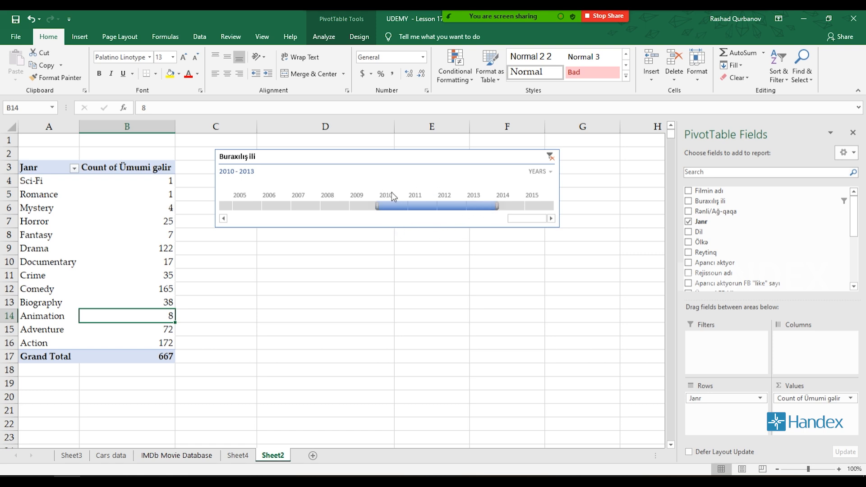
{"action": "left_click", "coordinate": [549, 156]}
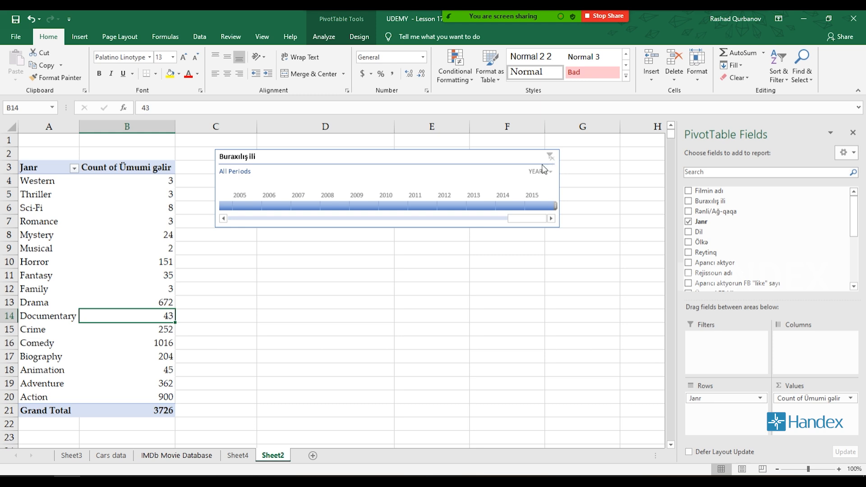
Switch the timeline to quarters and filter the pivot table to Q3 2014 through Q2 2015
{"action": "left_click", "coordinate": [541, 172]}
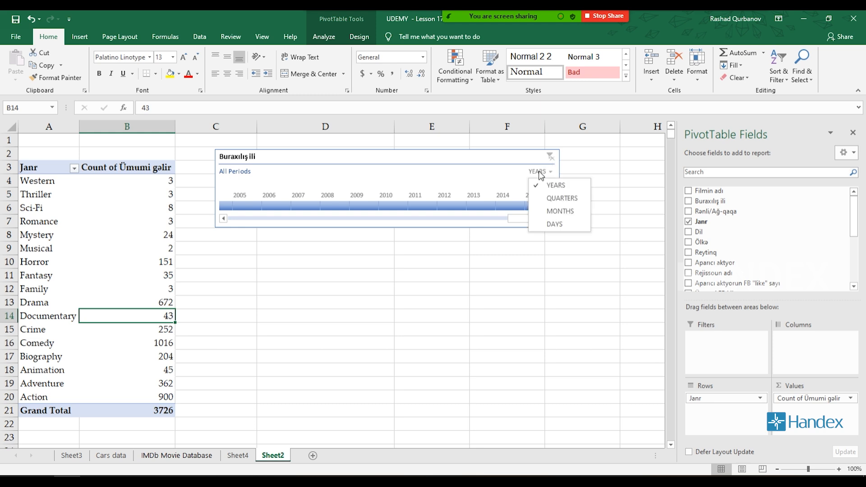
{"action": "left_click", "coordinate": [562, 198]}
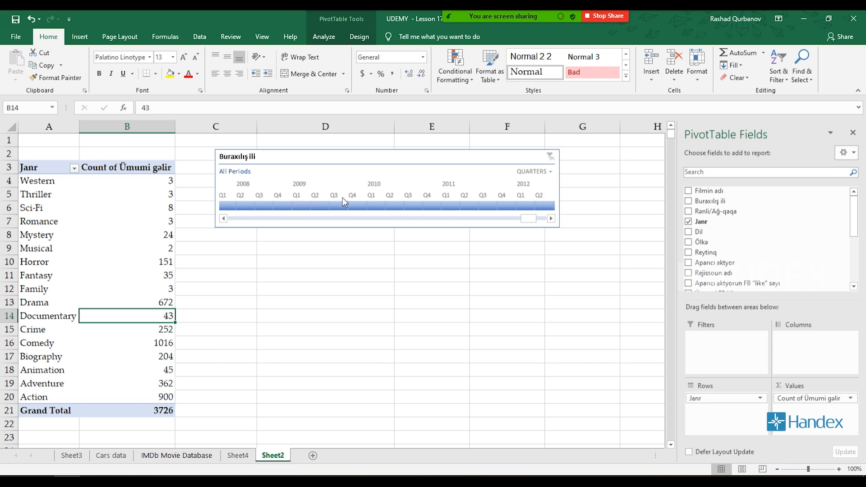
{"action": "left_click_drag", "start_coordinate": [533, 219], "coordinate": [547, 220]}
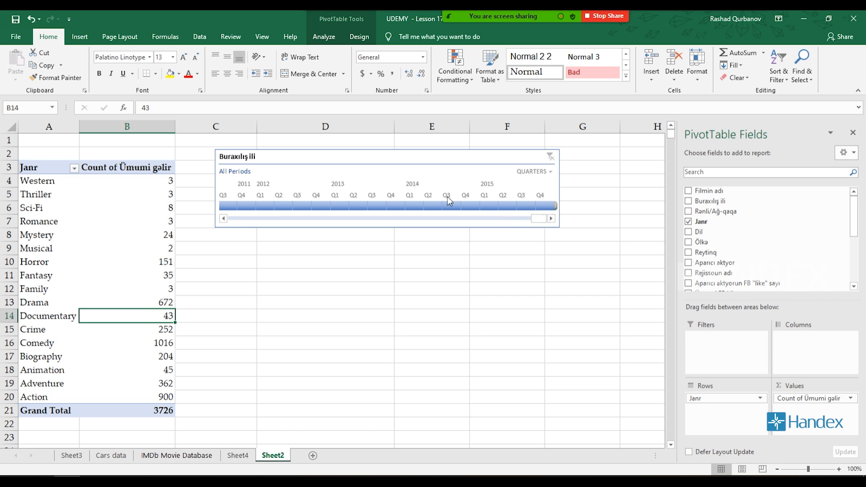
{"action": "left_click", "coordinate": [508, 206]}
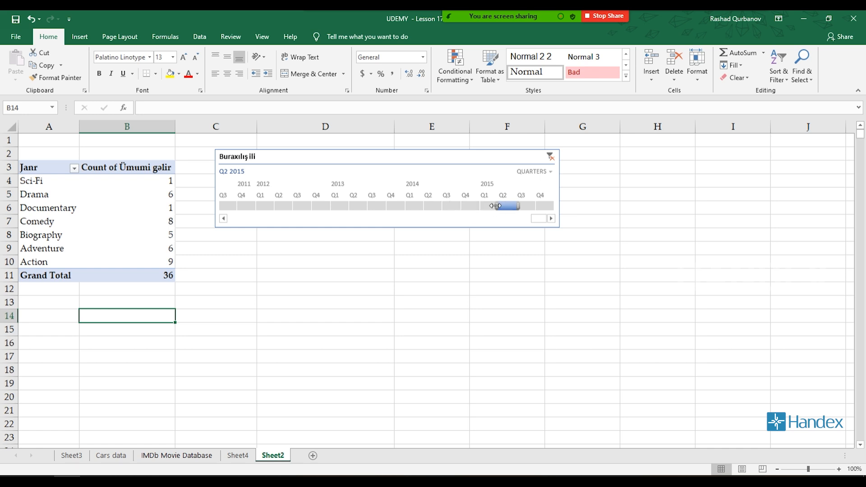
{"action": "left_click_drag", "start_coordinate": [471, 208], "coordinate": [436, 209]}
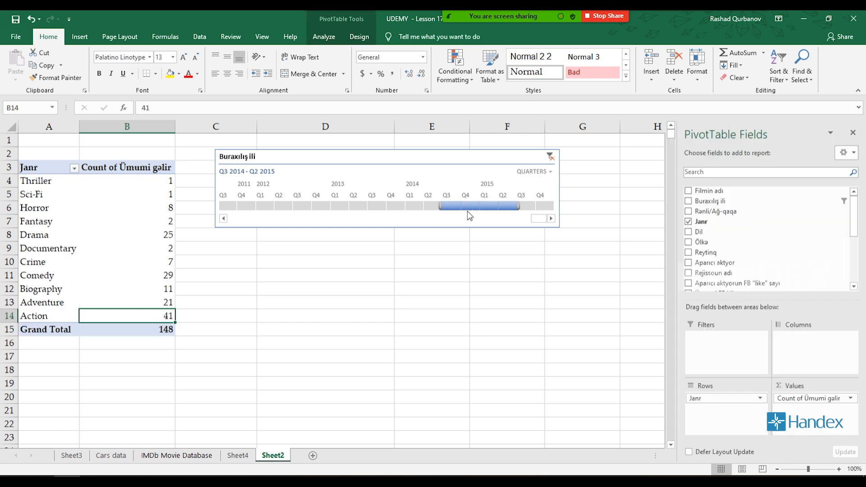
Switch the timeline's time level to months and then to days
{"action": "left_click", "coordinate": [533, 172]}
{"action": "left_click", "coordinate": [542, 211]}
{"action": "left_click", "coordinate": [541, 172]}
{"action": "left_click", "coordinate": [539, 222]}
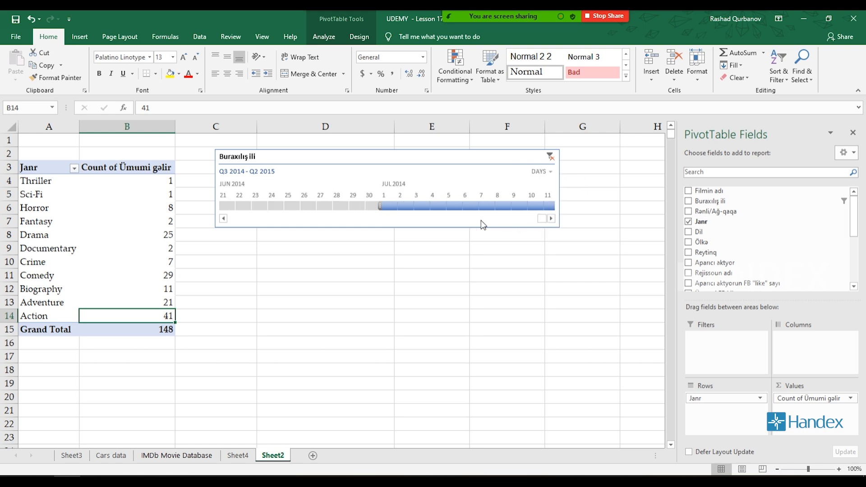
Clear the Buraxılış ili timeline filter to include all periods, and bring up the pivot table's analysis commands
{"action": "left_click_drag", "start_coordinate": [544, 219], "coordinate": [325, 219]}
{"action": "left_click", "coordinate": [523, 218]}
{"action": "left_click", "coordinate": [550, 157]}
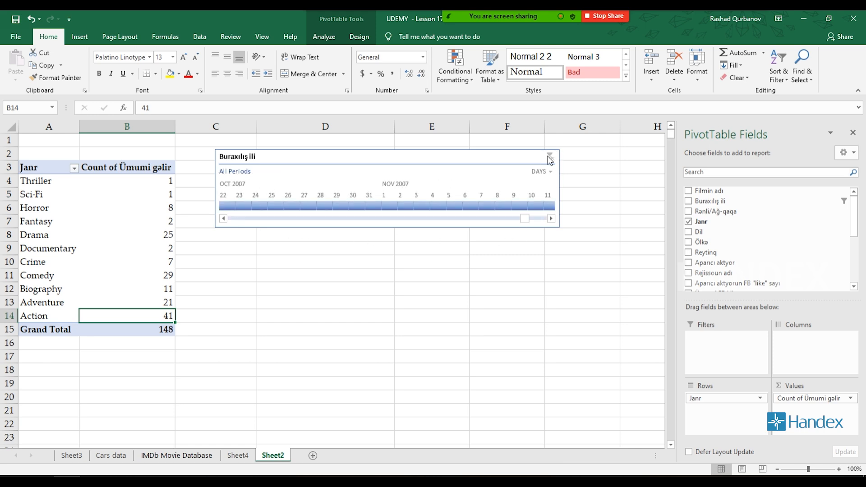
{"action": "left_click", "coordinate": [334, 37]}
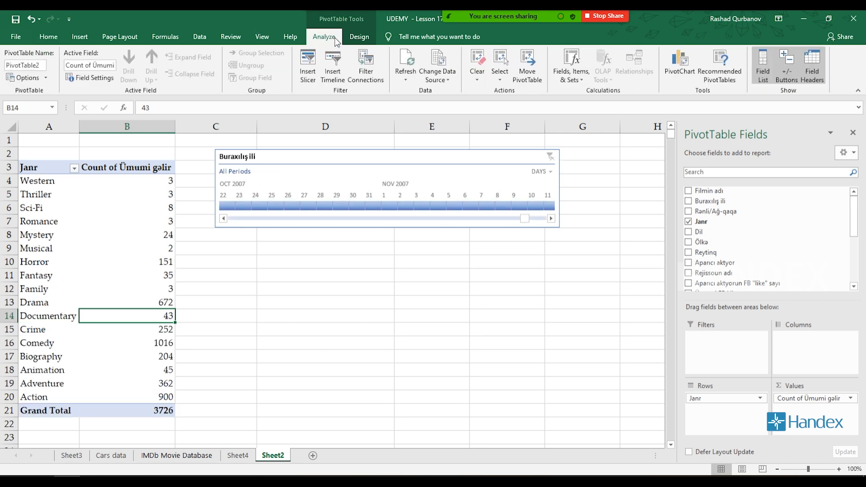